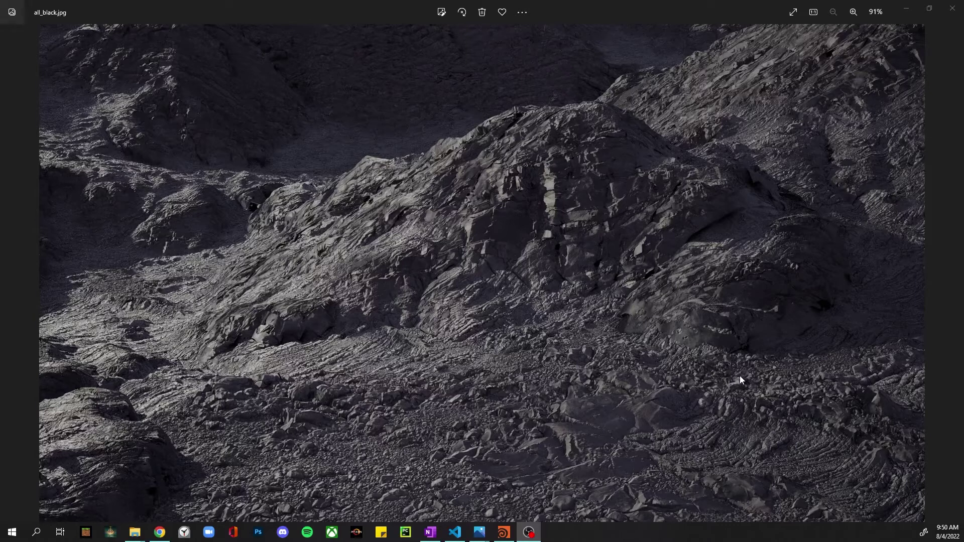
Page from the dark rock renders through desert, desert_textures and leaves to mountain.jpg in Photos.
{"action": "left_click", "coordinate": [544, 266]}
{"action": "key", "text": "Right"}
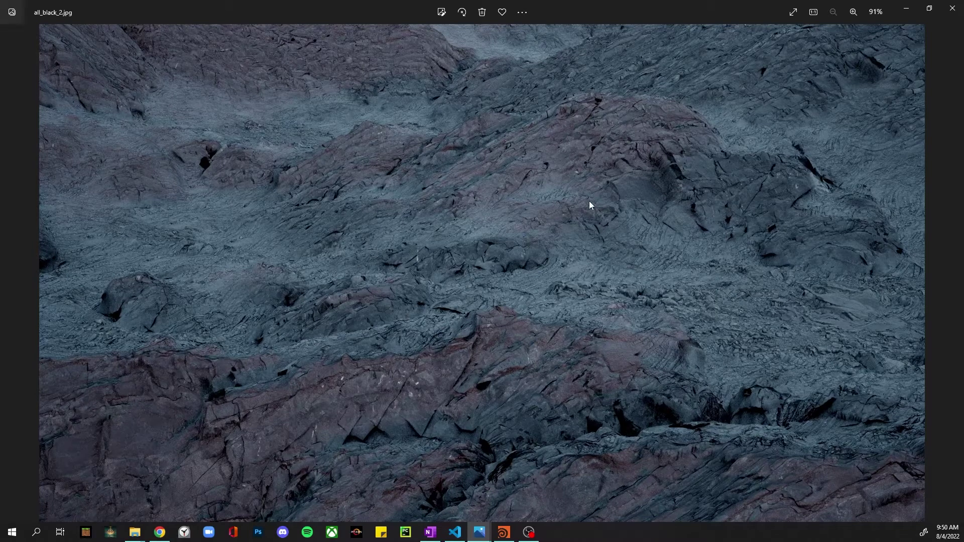
{"action": "key", "text": "Right"}
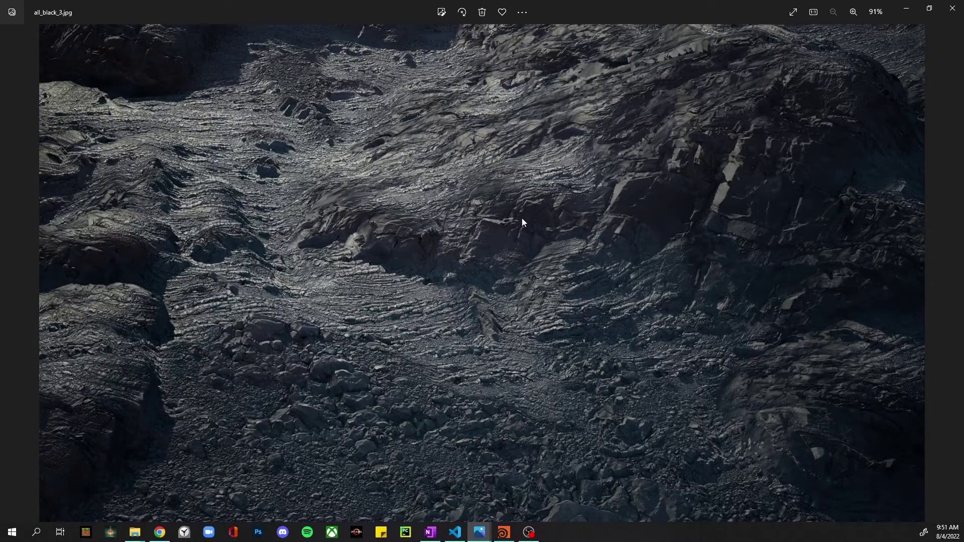
{"action": "key", "text": "Right"}
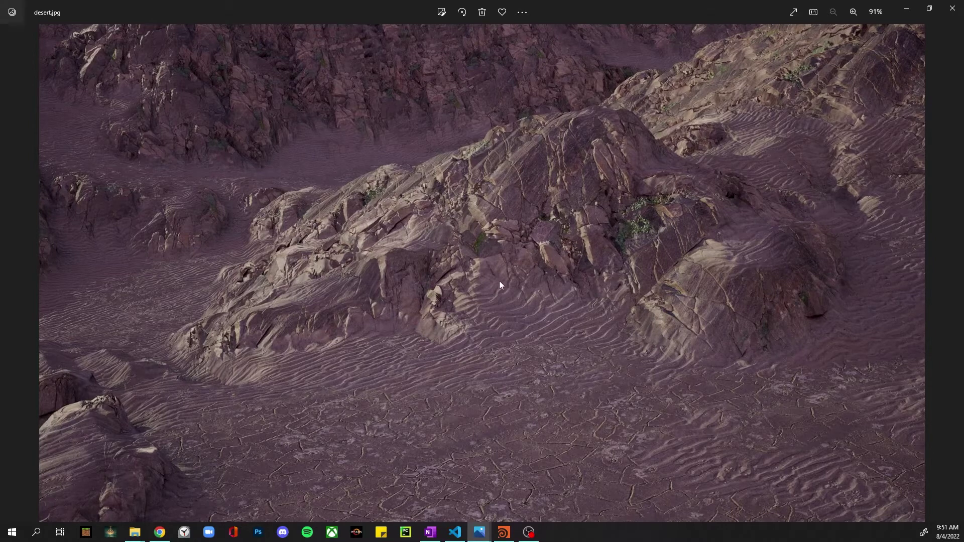
{"action": "key", "text": "Right"}
{"action": "key", "text": "Right"}
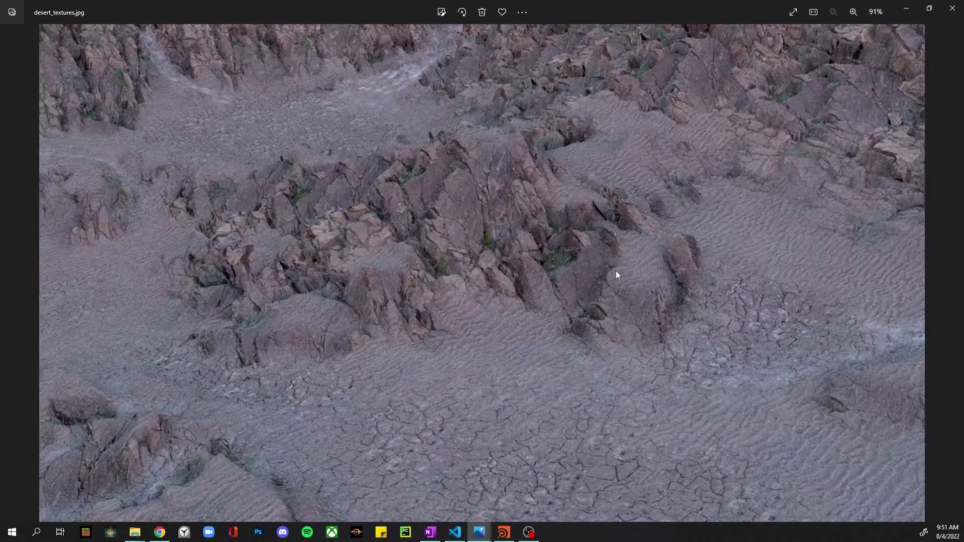
{"action": "key", "text": "Right"}
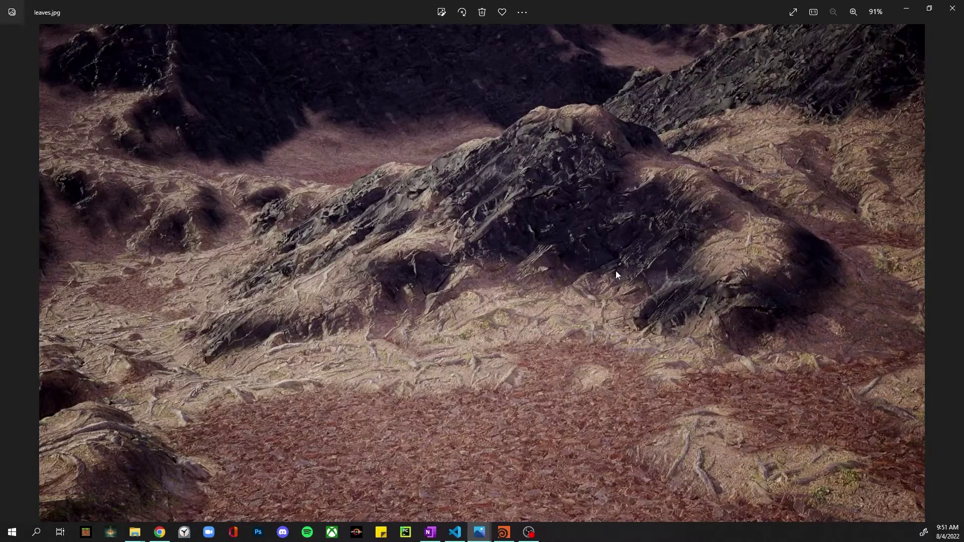
{"action": "key", "text": "Right"}
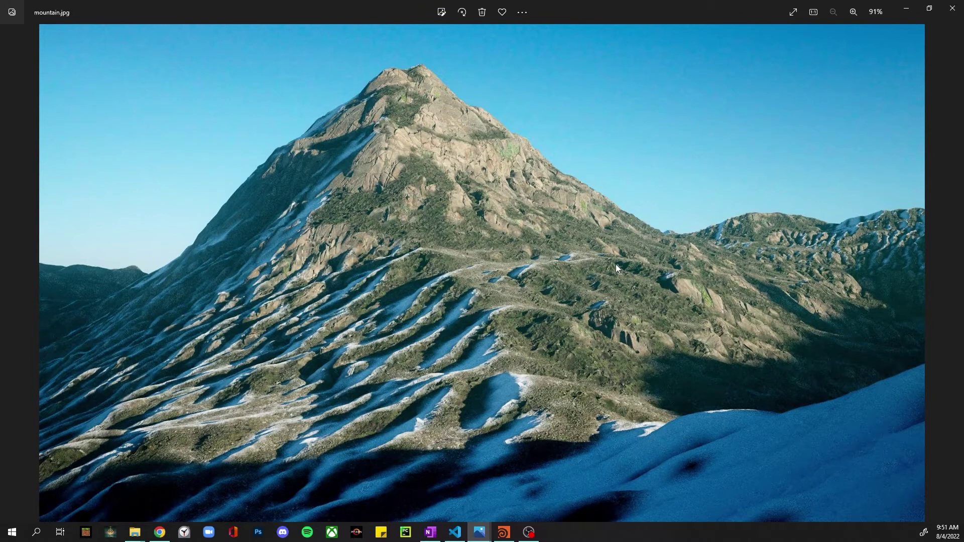
{"action": "key", "text": "Right"}
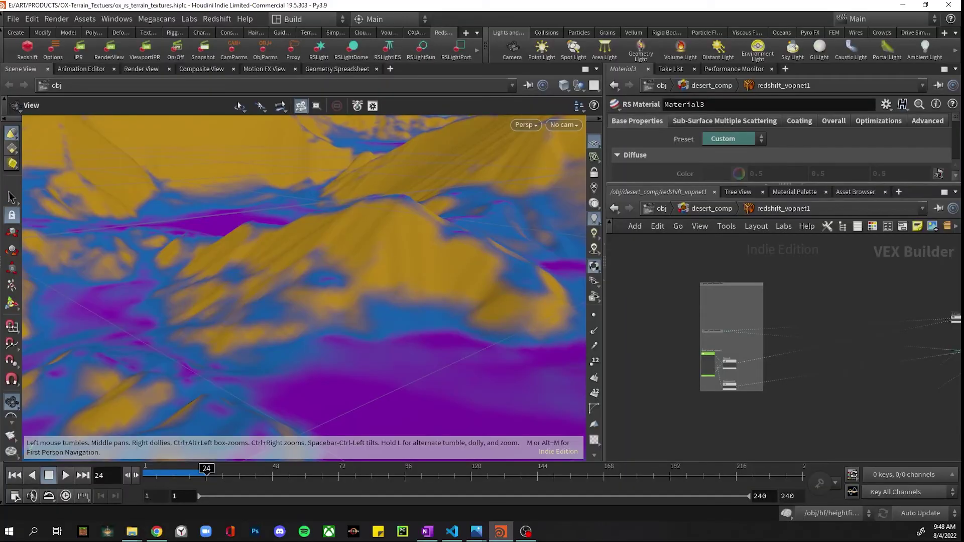
Go up from the Redshift material to /obj and select desert_mat_mapper.
{"action": "left_click", "coordinate": [708, 208]}
{"action": "left_click", "coordinate": [661, 209]}
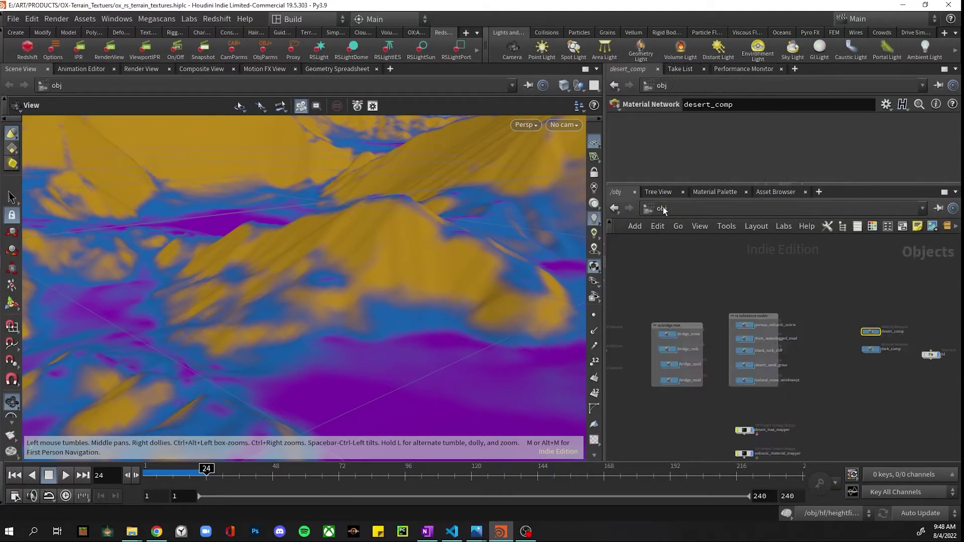
{"action": "scroll", "coordinate": [823, 341], "scroll_direction": "up", "scroll_amount": 5}
{"action": "left_click", "coordinate": [750, 340]}
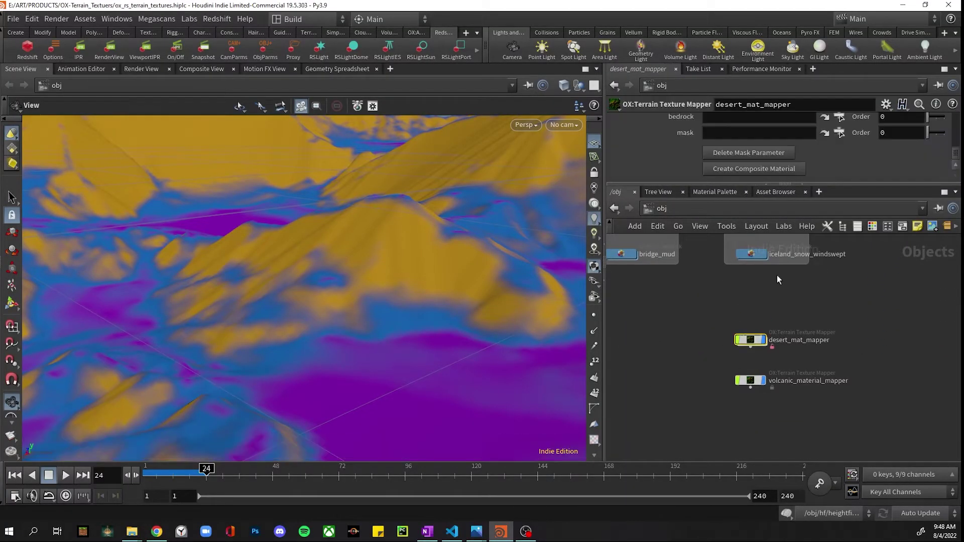
Enlarge the parameter pane to review the bridge_mud, bridge_rock and bridge_sand mask assignments.
{"action": "left_click", "coordinate": [786, 184]}
{"action": "scroll", "coordinate": [798, 231], "scroll_direction": "up", "scroll_amount": 1}
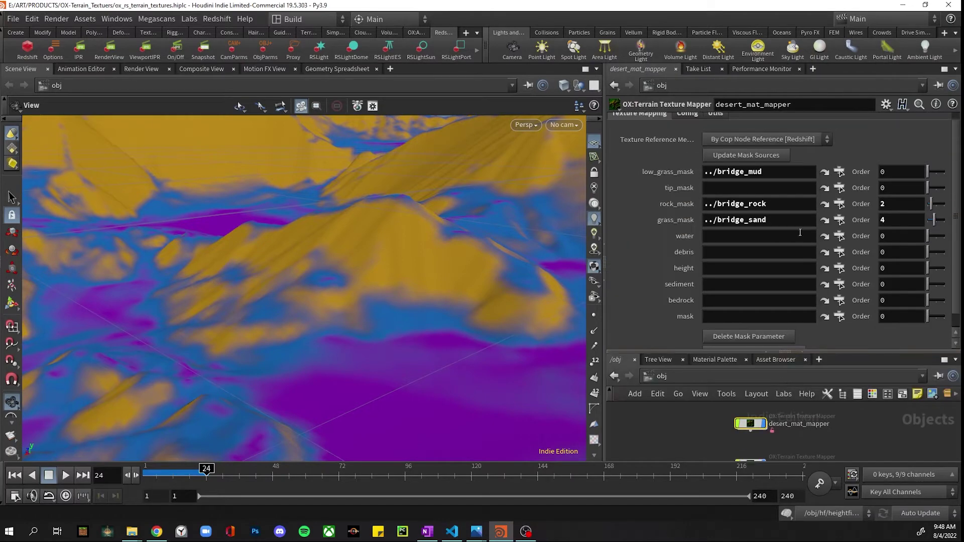
{"action": "scroll", "coordinate": [771, 192], "scroll_direction": "up", "scroll_amount": 1}
{"action": "left_click", "coordinate": [800, 140]}
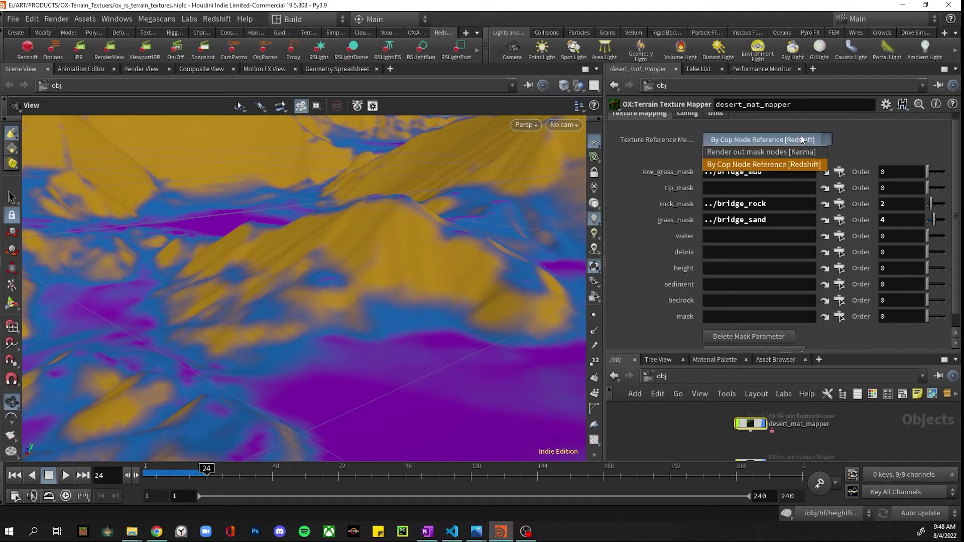
{"action": "left_click", "coordinate": [863, 135]}
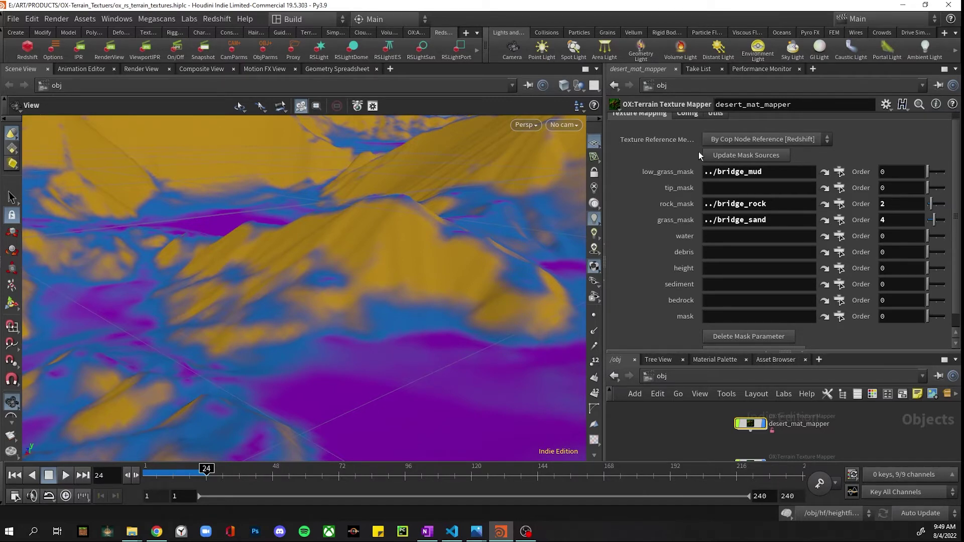
{"action": "scroll", "coordinate": [753, 143], "scroll_direction": "down", "scroll_amount": 1}
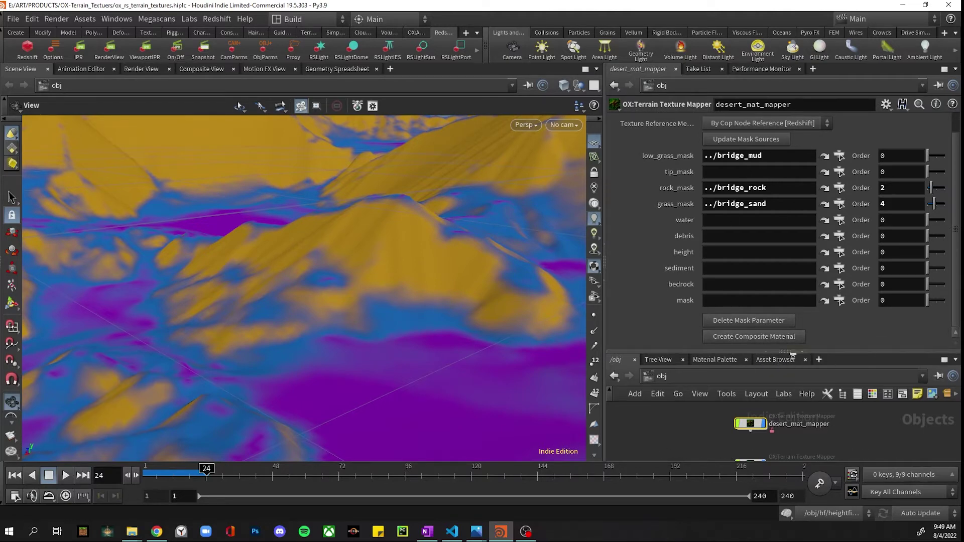
Enter dark_comp's redshift_vopnet1 material builder.
{"action": "left_click_drag", "start_coordinate": [787, 355], "coordinate": [786, 207]}
{"action": "scroll", "coordinate": [748, 402], "scroll_direction": "down", "scroll_amount": 5}
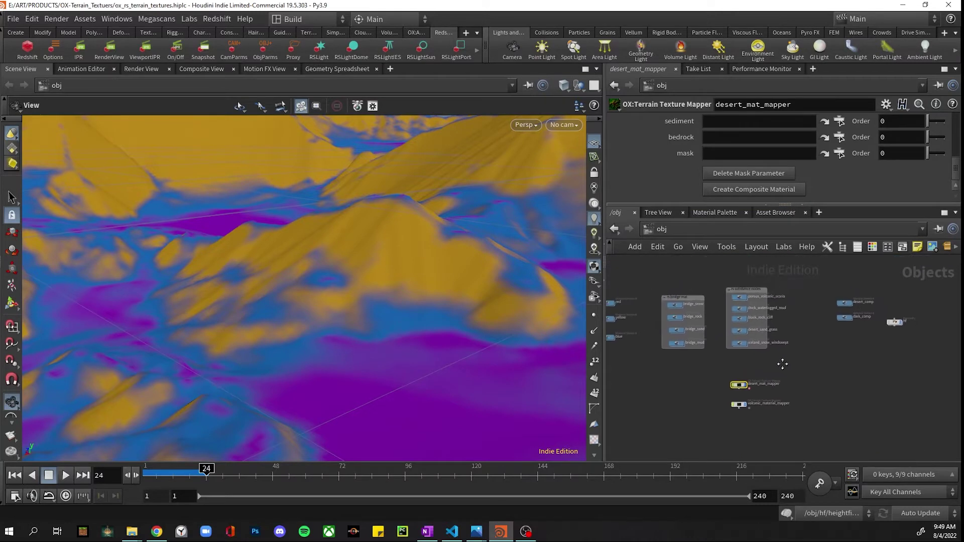
{"action": "scroll", "coordinate": [789, 396], "scroll_direction": "up", "scroll_amount": 4}
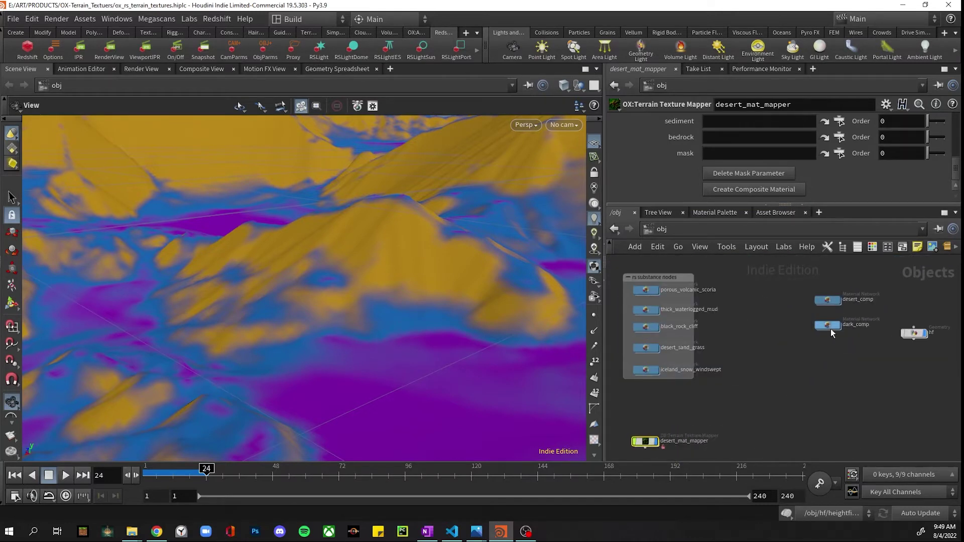
{"action": "double_click", "coordinate": [829, 325]}
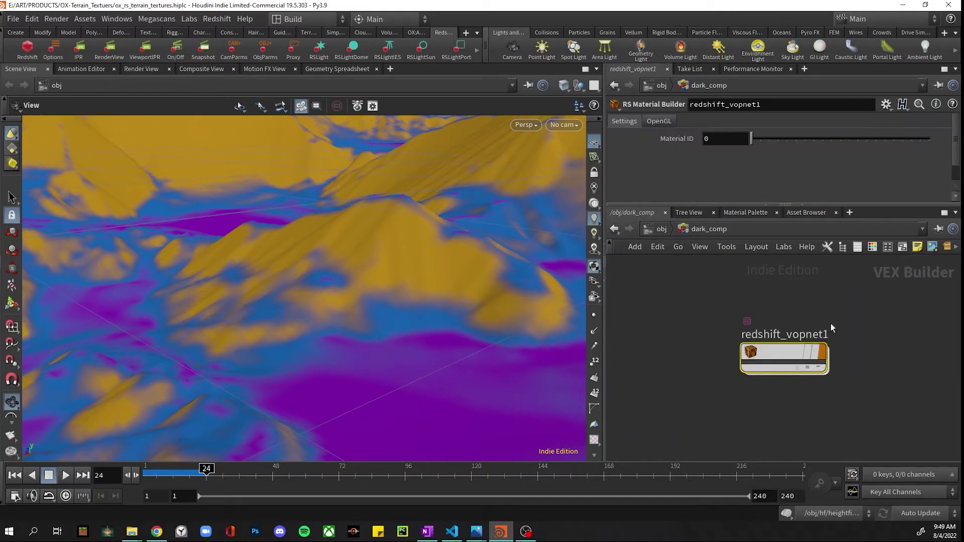
{"action": "double_click", "coordinate": [775, 354]}
Expand the network box and inspect quixel_redshift_triplanar1's coordinates: blend 0.1, scale 0.05.
{"action": "scroll", "coordinate": [768, 353], "scroll_direction": "down", "scroll_amount": 2}
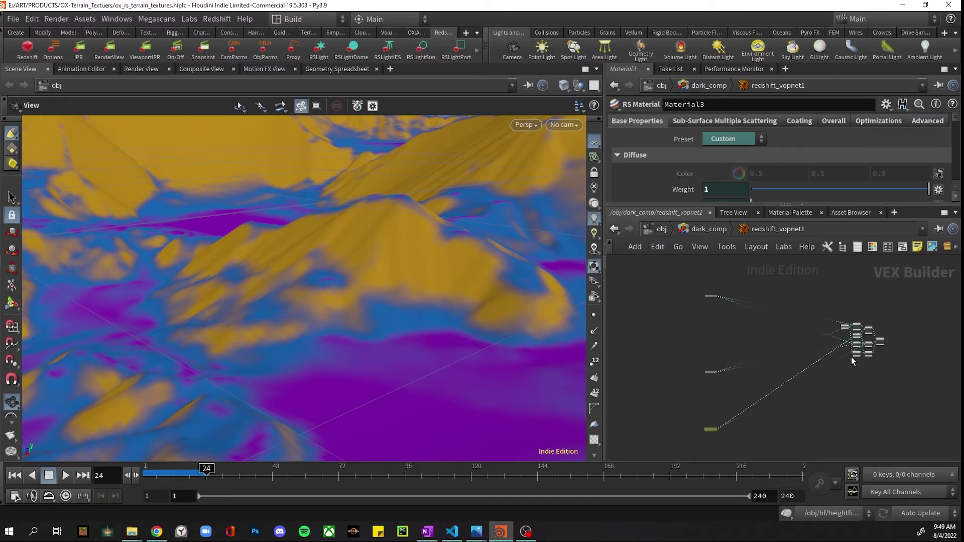
{"action": "scroll", "coordinate": [703, 296], "scroll_direction": "up", "scroll_amount": 3}
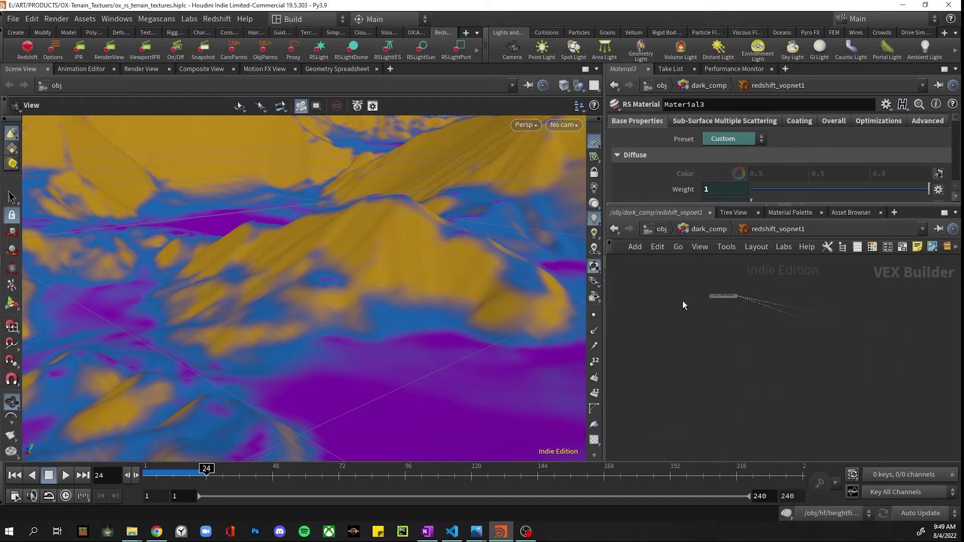
{"action": "left_click", "coordinate": [711, 297]}
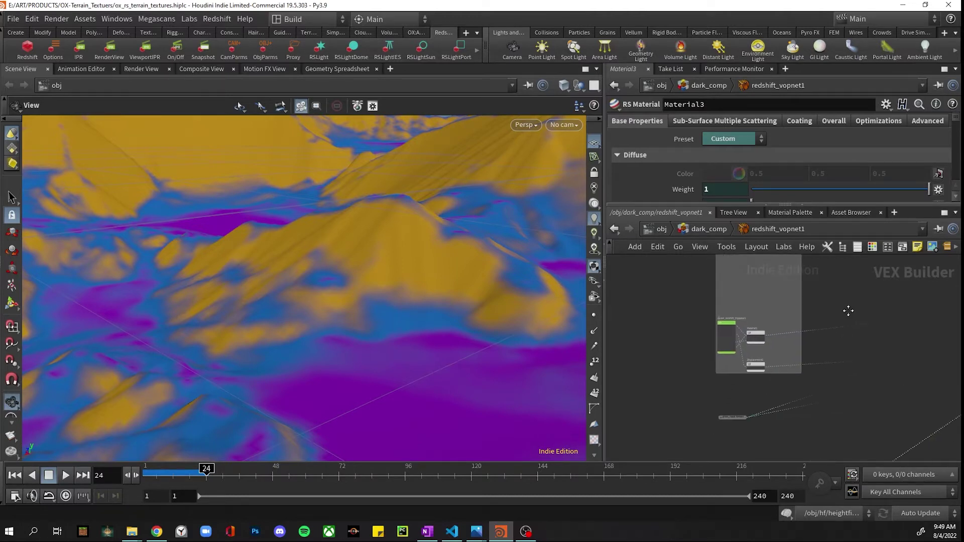
{"action": "scroll", "coordinate": [754, 328], "scroll_direction": "up", "scroll_amount": 4}
{"action": "left_click", "coordinate": [677, 316]}
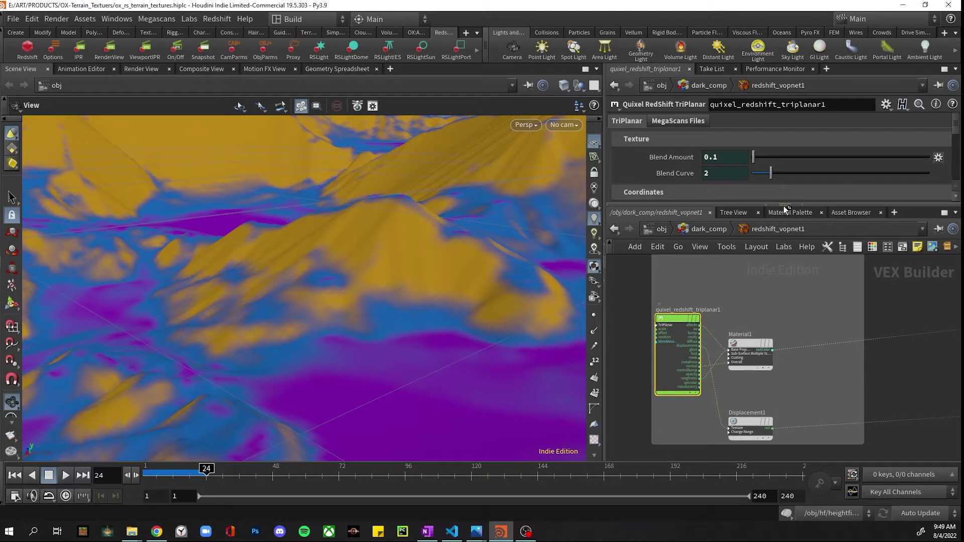
{"action": "left_click_drag", "start_coordinate": [785, 207], "coordinate": [787, 231]}
{"action": "scroll", "coordinate": [755, 350], "scroll_direction": "down", "scroll_amount": 2}
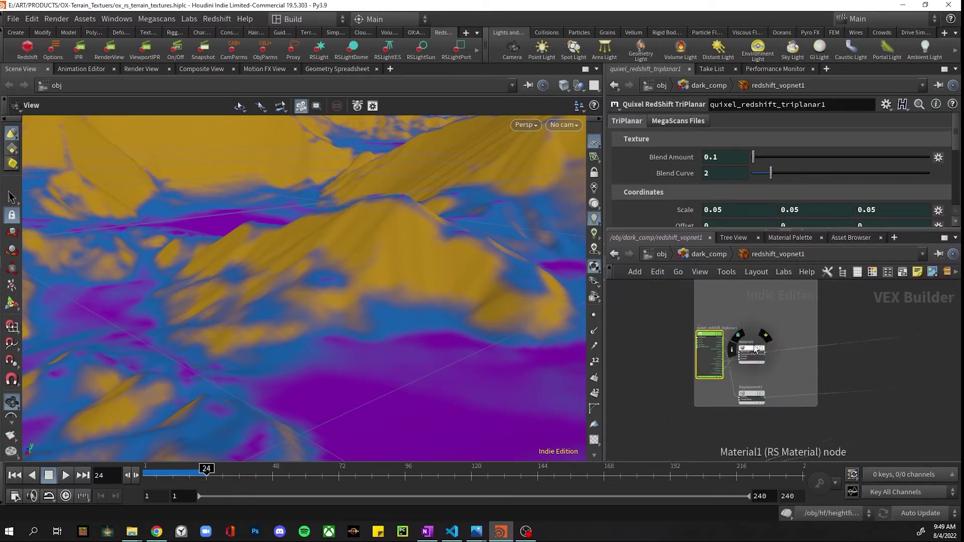
{"action": "scroll", "coordinate": [852, 383], "scroll_direction": "down", "scroll_amount": 3}
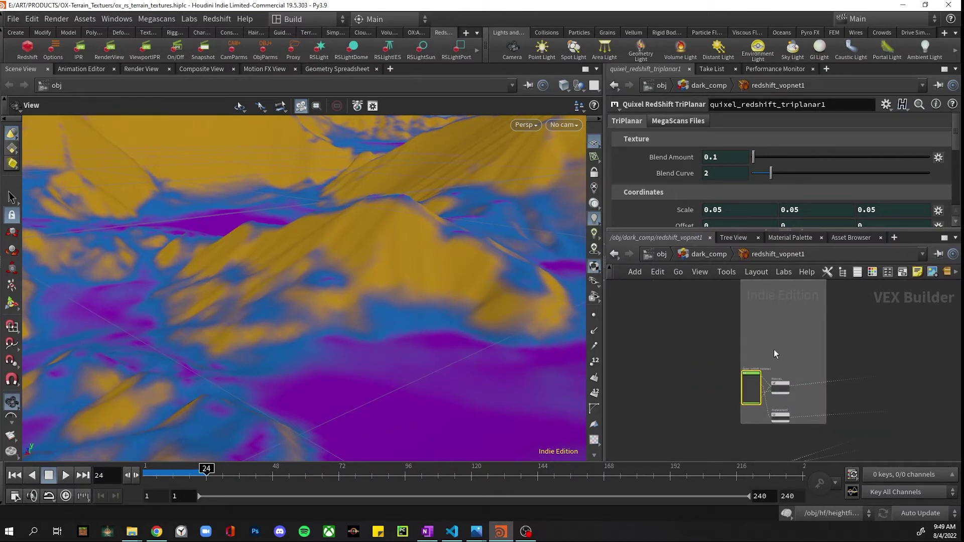
Return to /obj, nudge dark_comp slightly lower, pan the view and deselect it.
{"action": "left_click", "coordinate": [667, 256]}
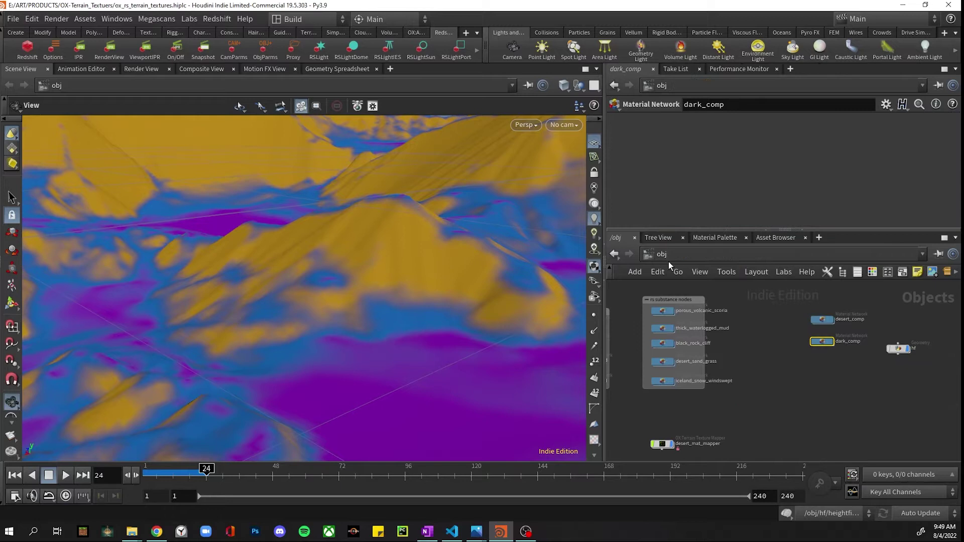
{"action": "scroll", "coordinate": [755, 352], "scroll_direction": "down", "scroll_amount": 3}
{"action": "left_click_drag", "start_coordinate": [796, 337], "coordinate": [799, 343]}
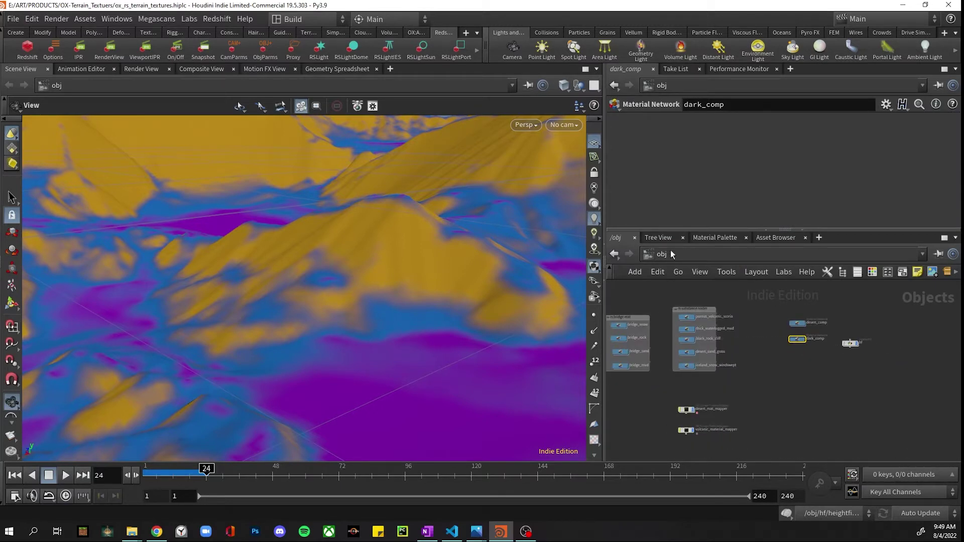
{"action": "middle_click_drag", "start_coordinate": [766, 376], "coordinate": [803, 362]}
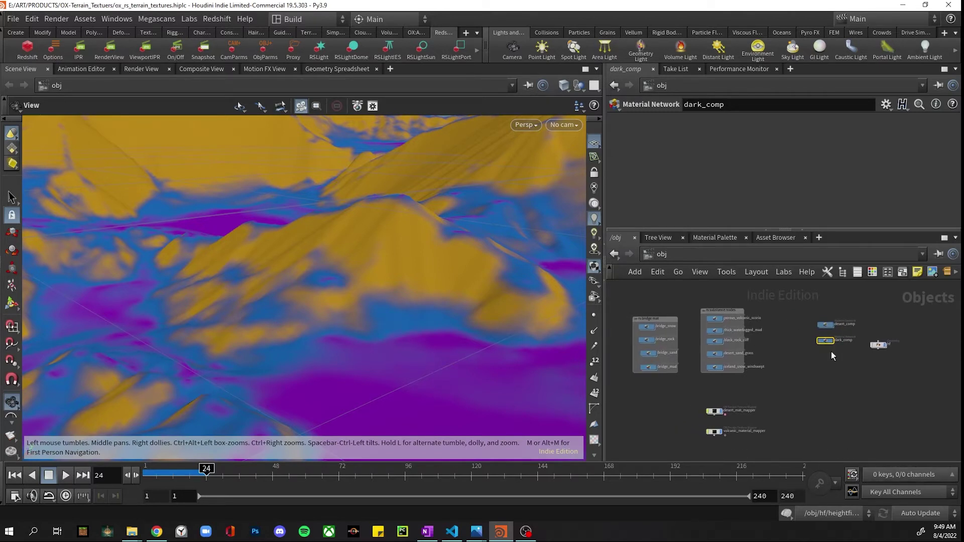
{"action": "left_click", "coordinate": [827, 375]}
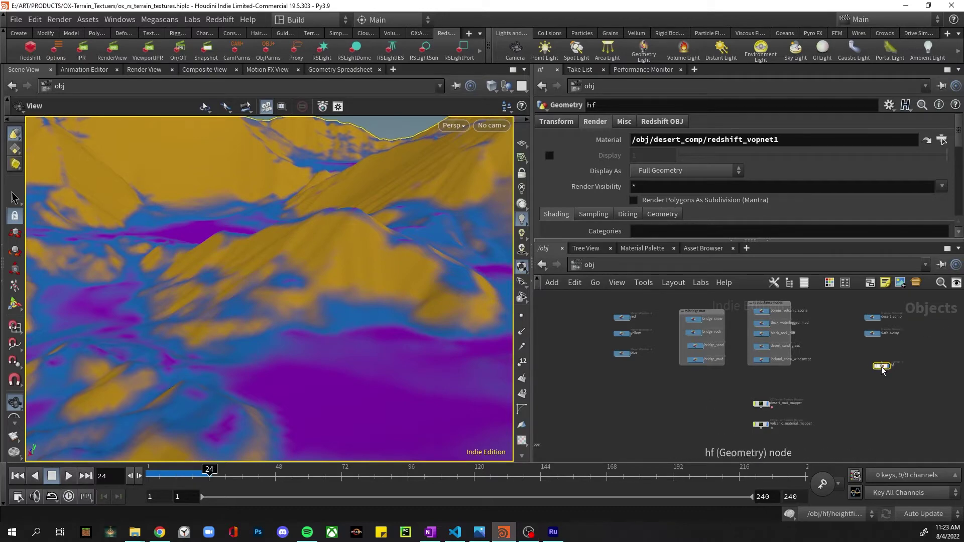
Dive into the hf network to inspect the low_grass, grass and rock mask visualization.
{"action": "double_click", "coordinate": [925, 338]}
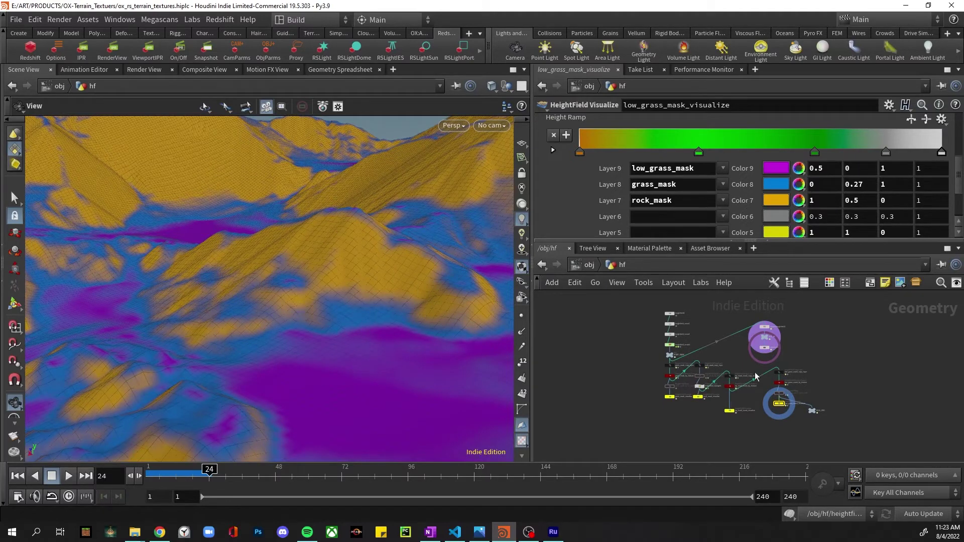
{"action": "scroll", "coordinate": [788, 441], "scroll_direction": "up", "scroll_amount": 2}
{"action": "middle_click_drag", "start_coordinate": [813, 438], "coordinate": [842, 453]}
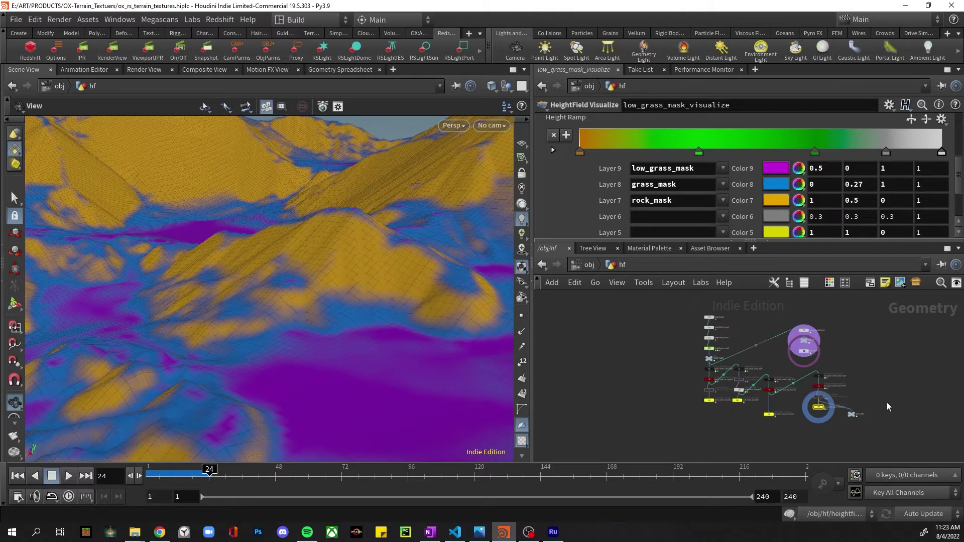
From desert_mat_mapper's Utils, create cop2net1 planes from the /obj/hf/NULL_END masks.
{"action": "left_click", "coordinate": [588, 265]}
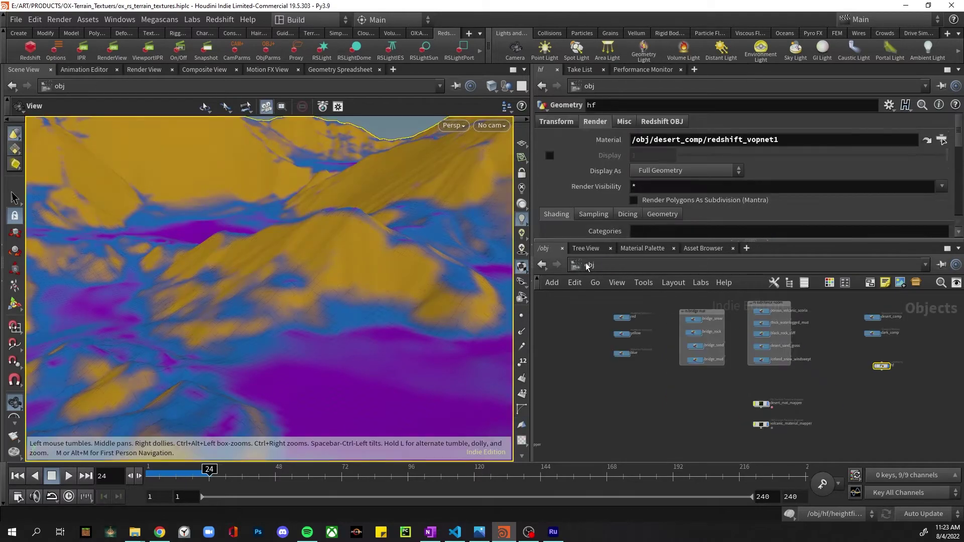
{"action": "left_click", "coordinate": [761, 405]}
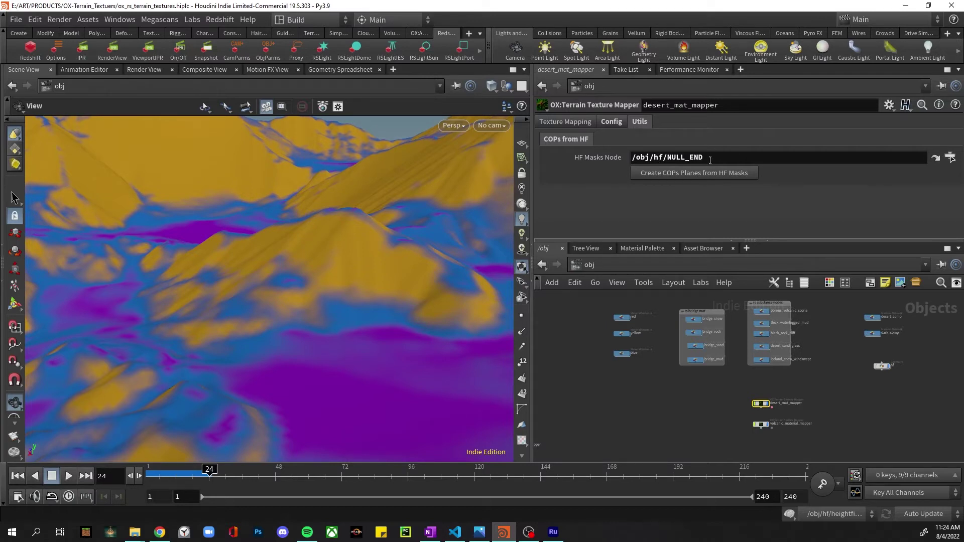
{"action": "left_click_drag", "start_coordinate": [703, 158], "coordinate": [626, 159]}
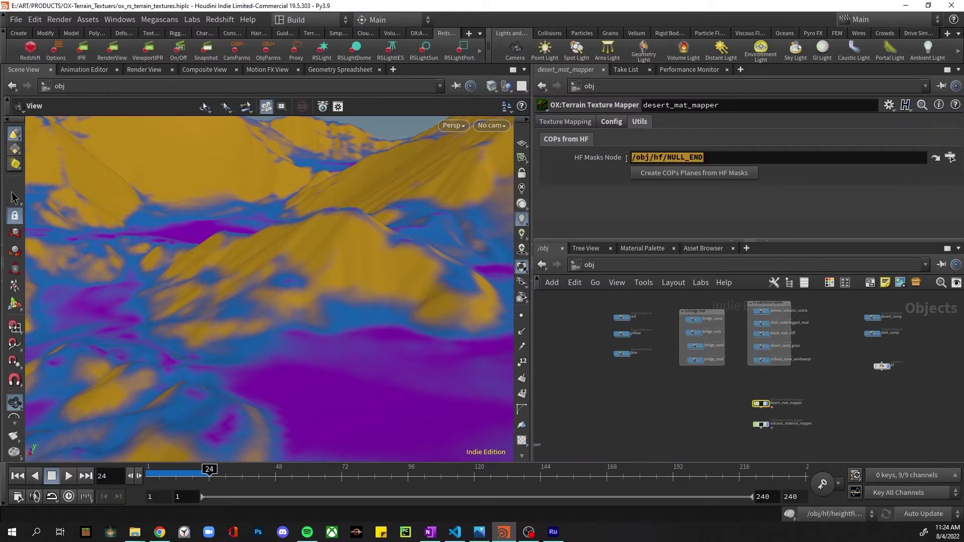
{"action": "left_click", "coordinate": [728, 162]}
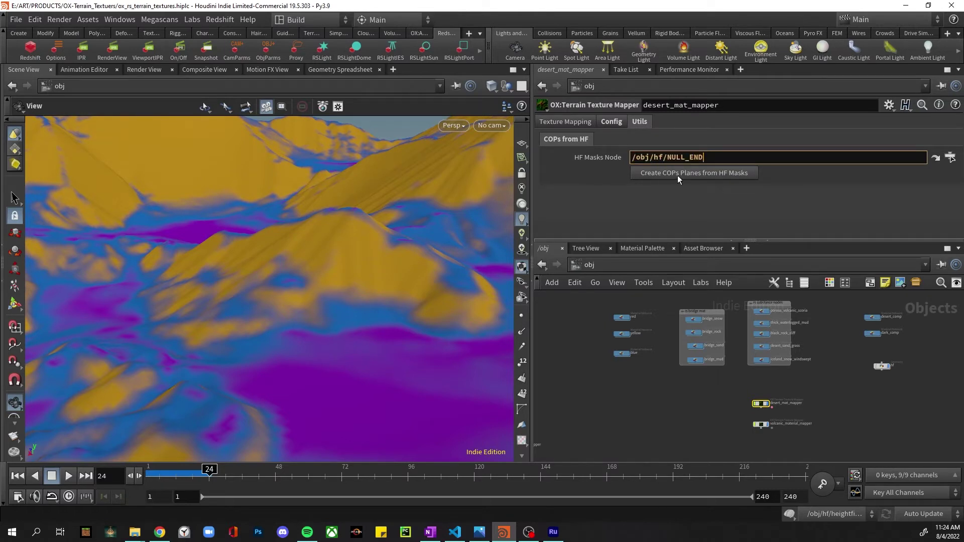
{"action": "left_click", "coordinate": [726, 174]}
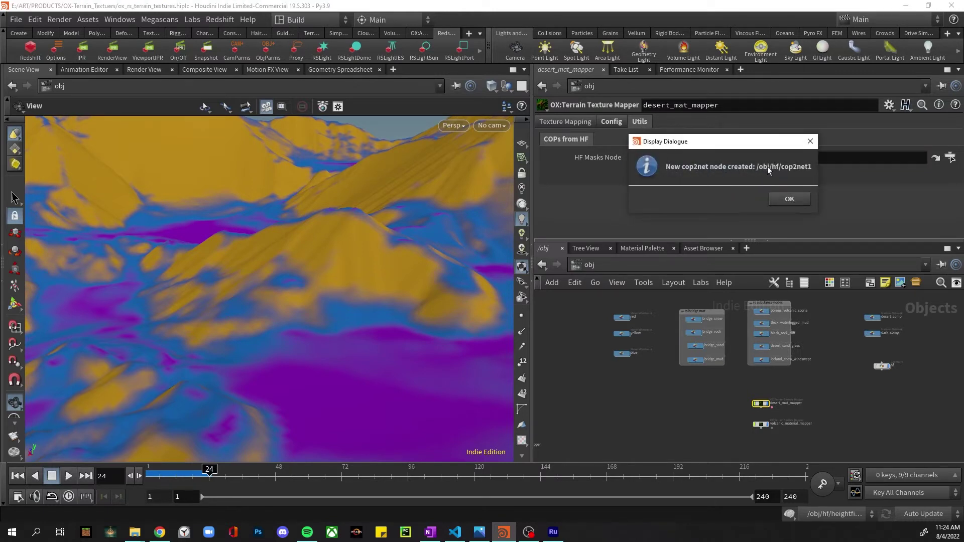
{"action": "left_click", "coordinate": [792, 199]}
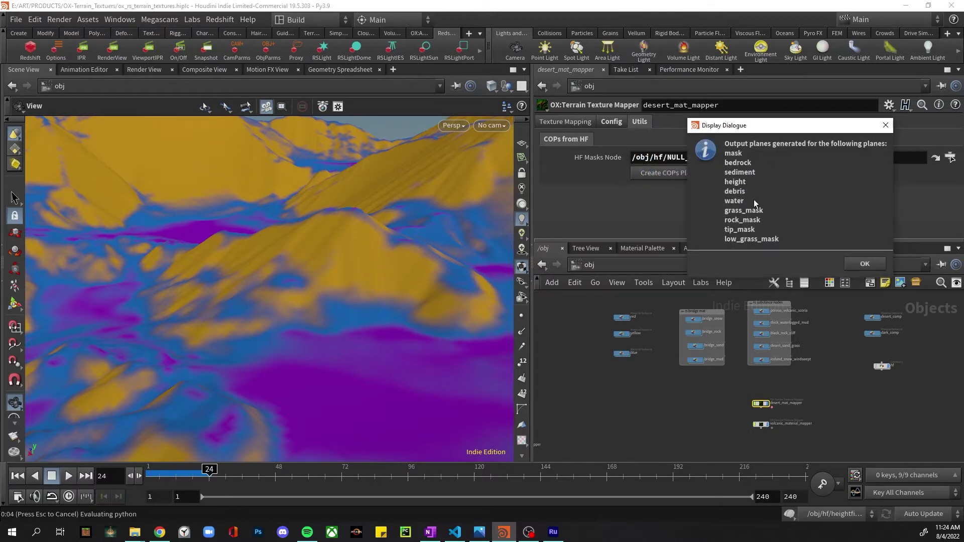
Inside hf, move cop2net1 further right and enter it.
{"action": "left_click", "coordinate": [864, 264]}
{"action": "double_click", "coordinate": [882, 366]}
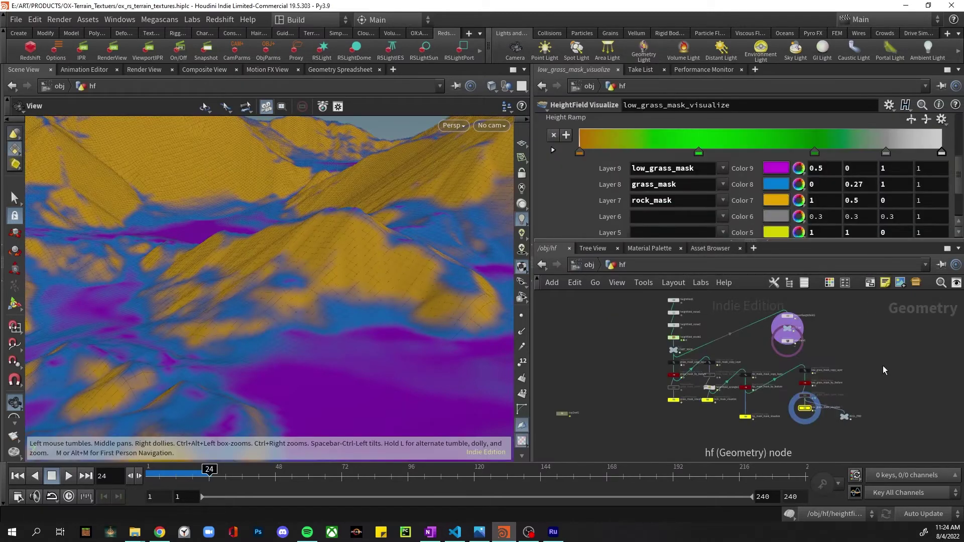
{"action": "left_click_drag", "start_coordinate": [562, 414], "coordinate": [581, 411]}
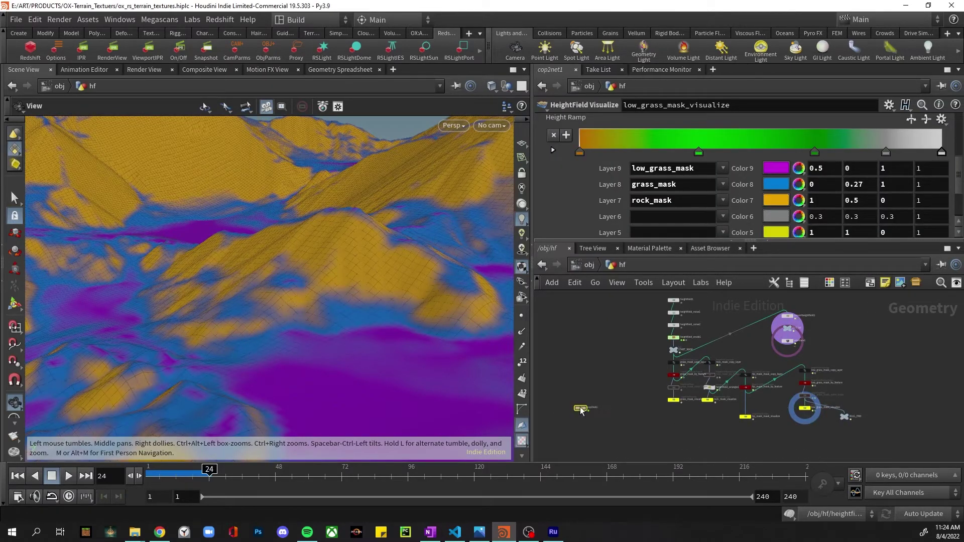
{"action": "double_click", "coordinate": [581, 410]}
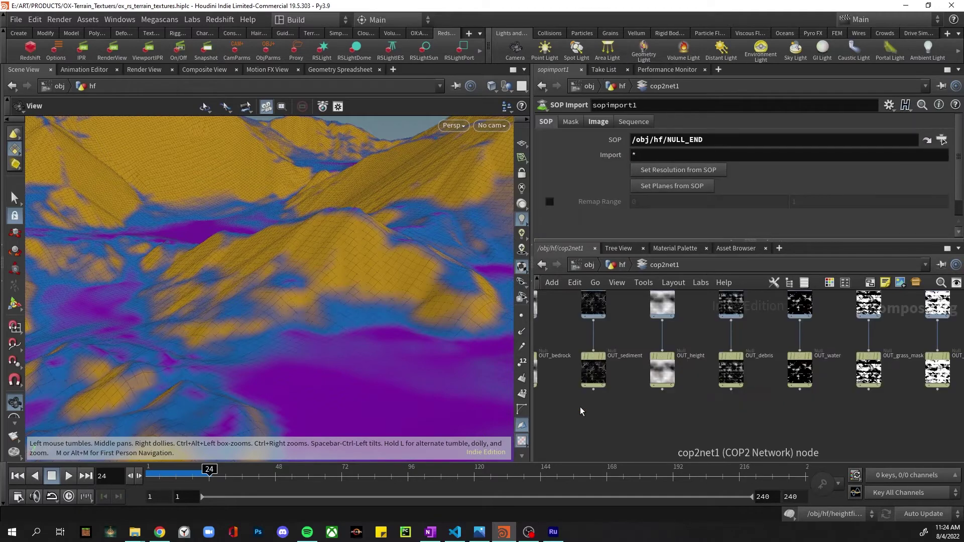
Review cop2net1's OUT mask nodes like OUT_grass_mask, then return to the object level.
{"action": "middle_click_drag", "start_coordinate": [856, 440], "coordinate": [805, 414]}
{"action": "scroll", "coordinate": [783, 404], "scroll_direction": "down", "scroll_amount": 3}
{"action": "scroll", "coordinate": [752, 384], "scroll_direction": "up", "scroll_amount": 5}
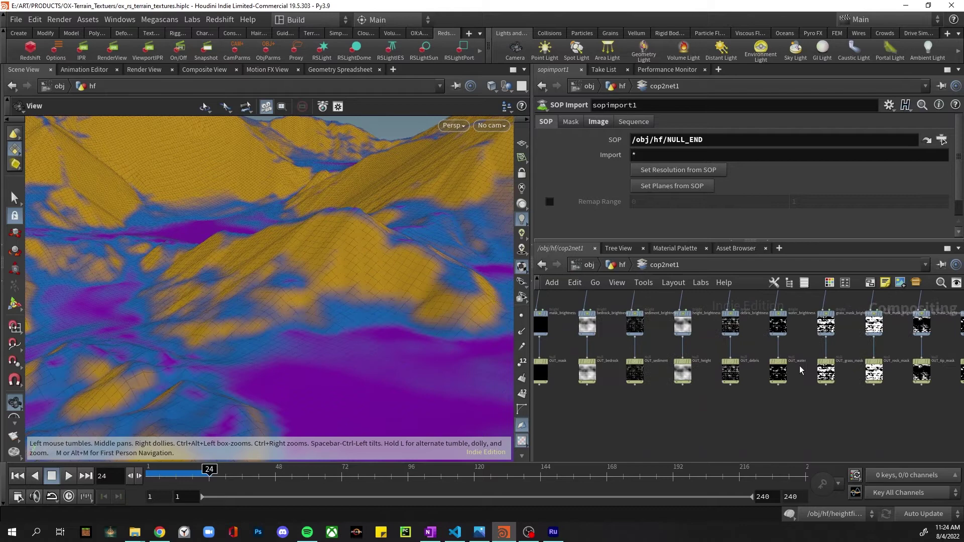
{"action": "scroll", "coordinate": [748, 370], "scroll_direction": "up", "scroll_amount": 5}
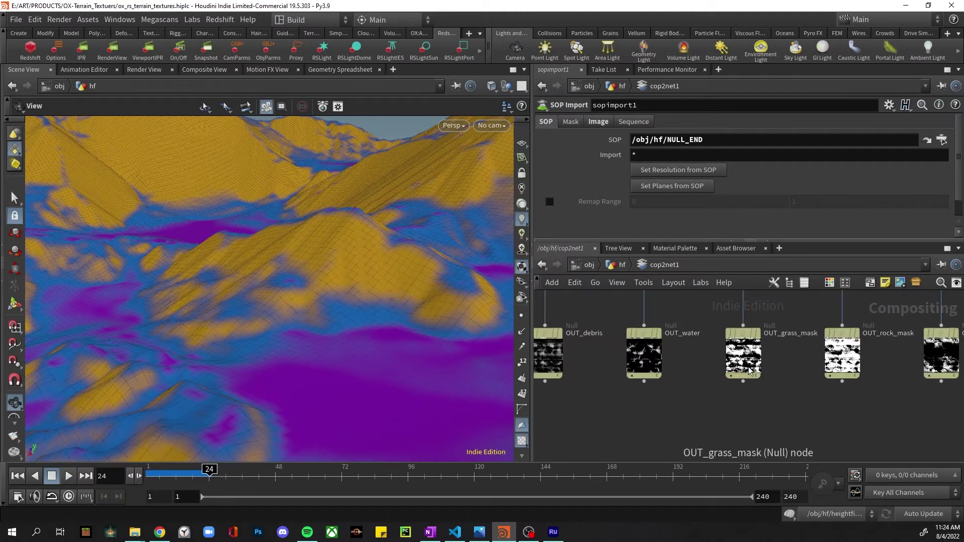
{"action": "middle_click_drag", "start_coordinate": [802, 366], "coordinate": [755, 384]}
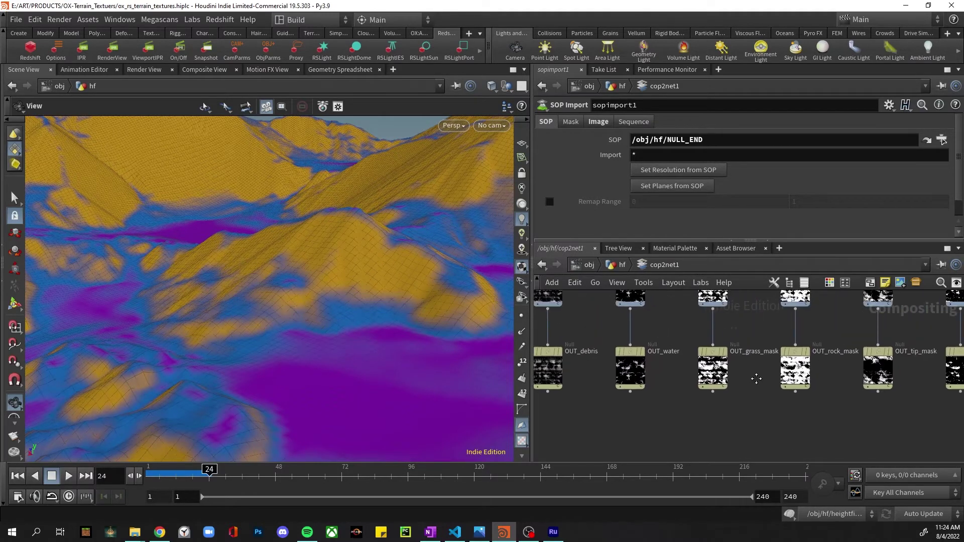
{"action": "double_click", "coordinate": [757, 352]}
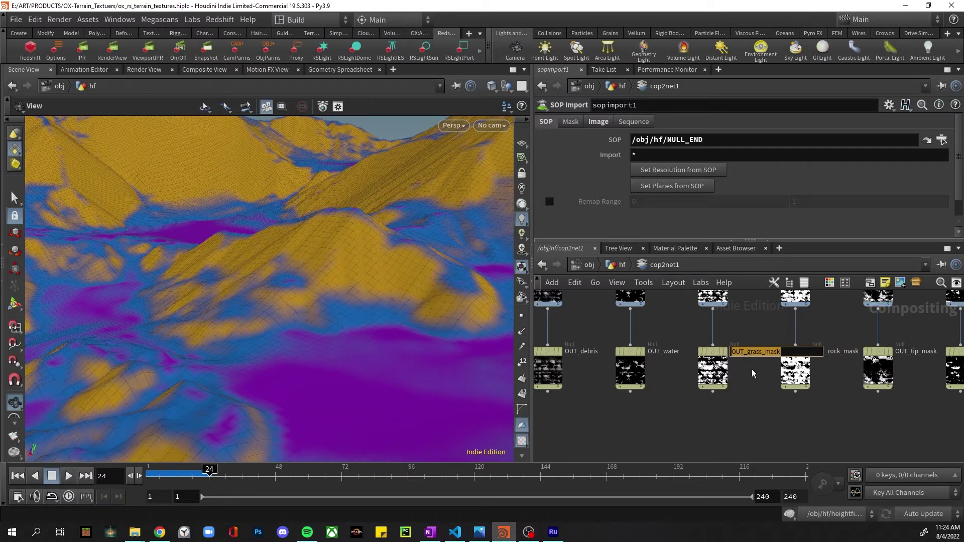
{"action": "key", "text": "Return"}
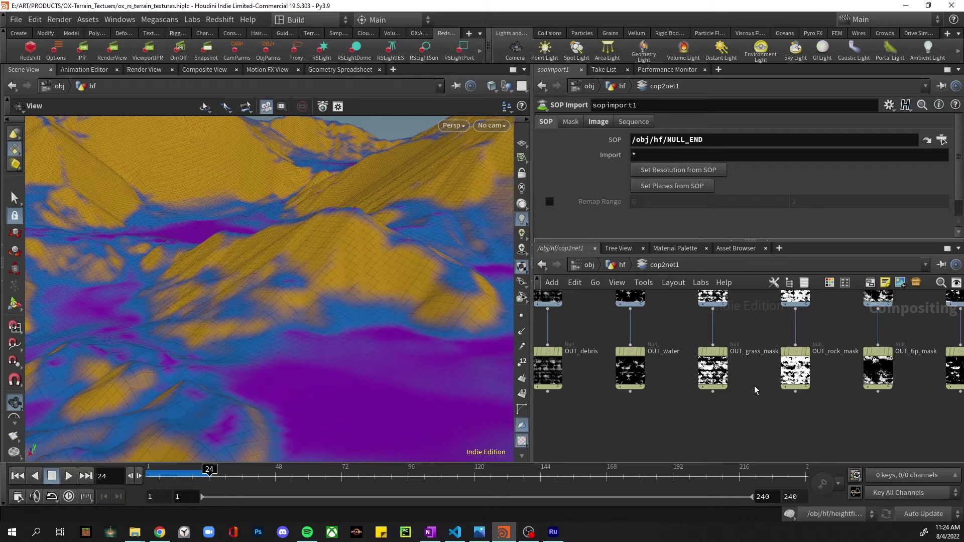
{"action": "scroll", "coordinate": [754, 386], "scroll_direction": "down", "scroll_amount": 3}
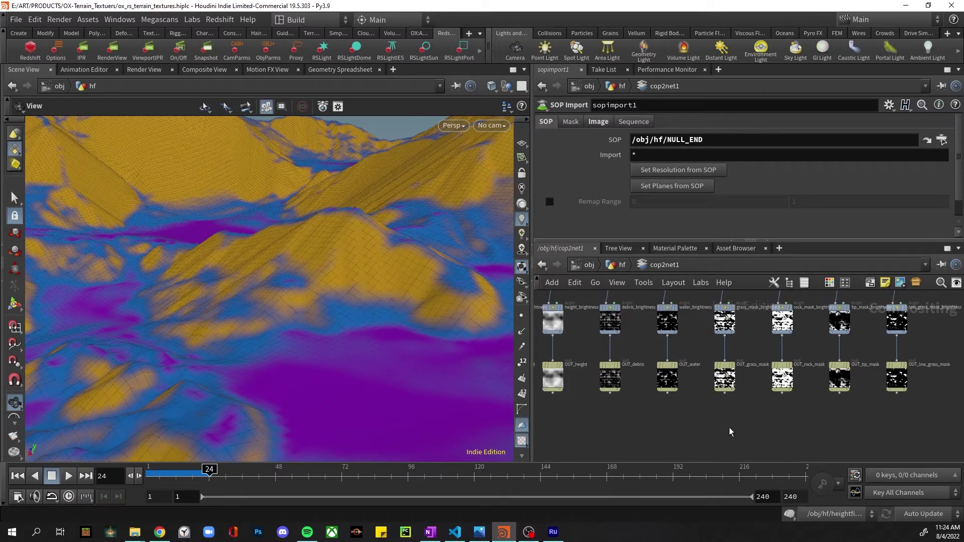
{"action": "left_click", "coordinate": [589, 265]}
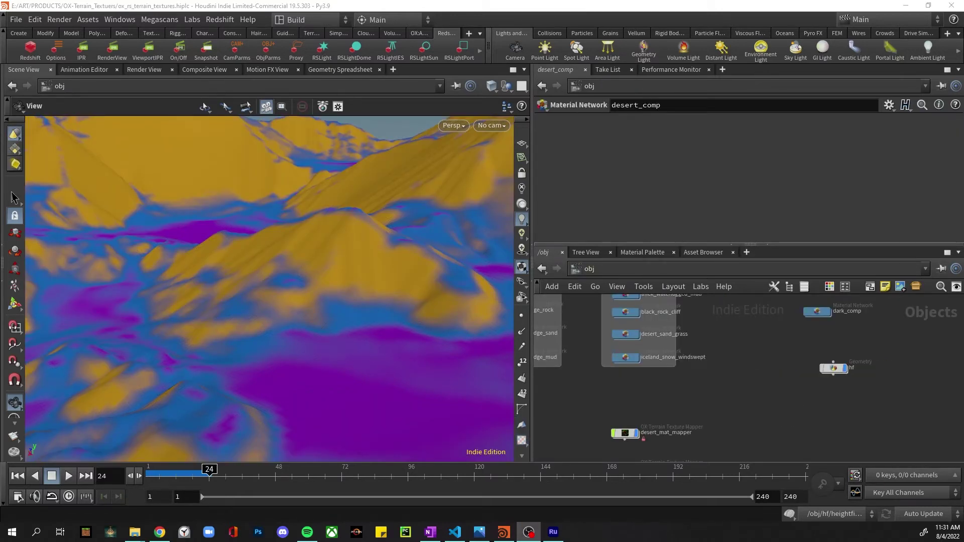
Delete the desert_mat_mapper node.
{"action": "scroll", "coordinate": [763, 406], "scroll_direction": "up", "scroll_amount": 3}
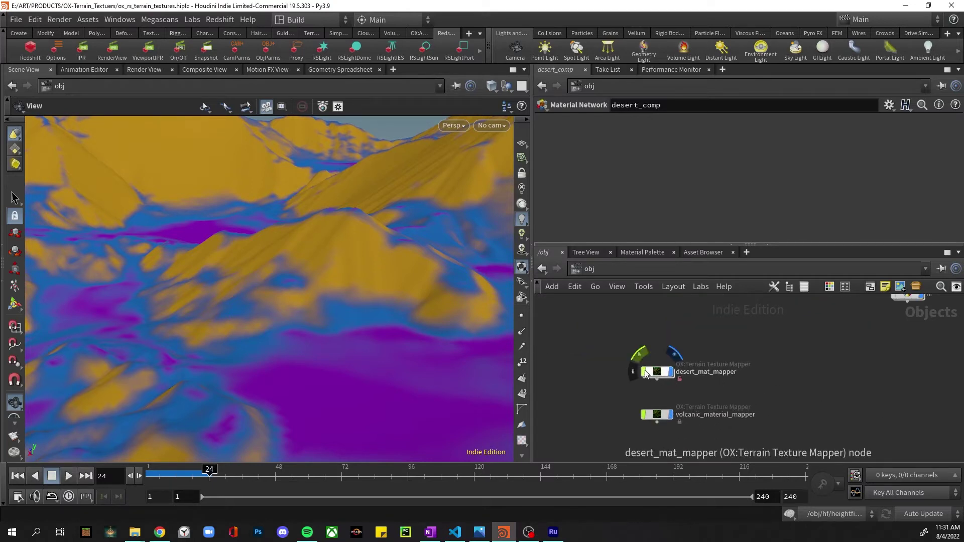
{"action": "left_click", "coordinate": [661, 373]}
{"action": "key", "text": "Delete"}
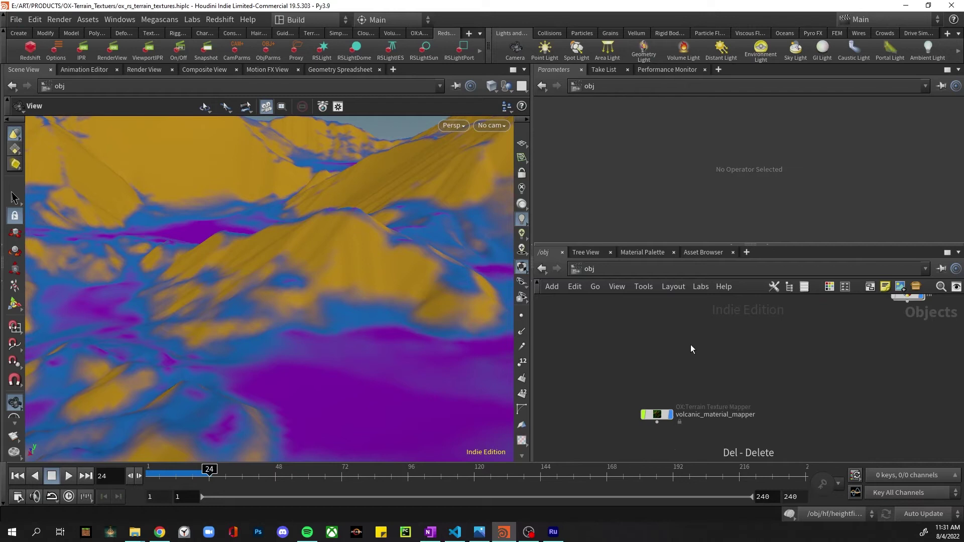
Place an OX:Terrain Texture Mapper, ox_terrain_texture_mapper1, and show its utility settings.
{"action": "key", "text": "Tab"}
{"action": "type", "text": "ox"}
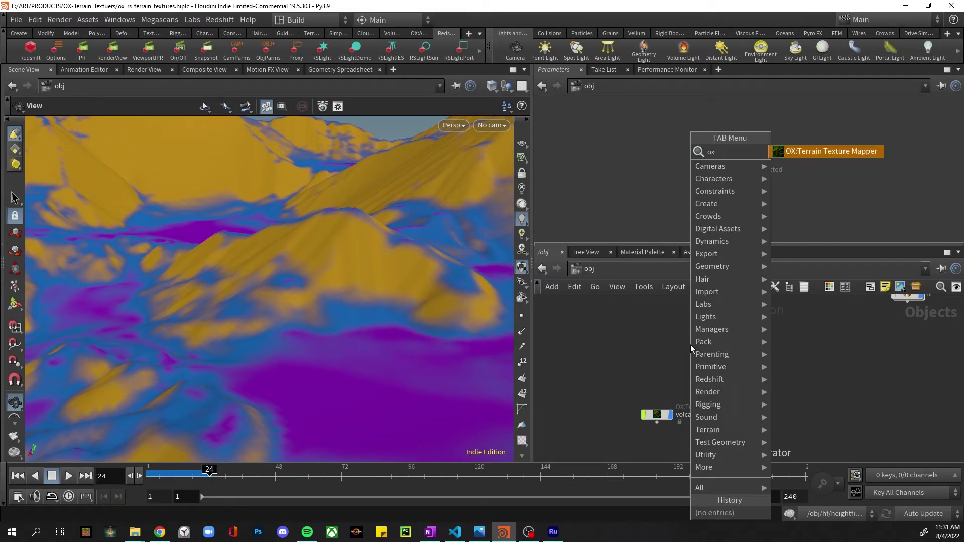
{"action": "key", "text": "Return"}
{"action": "left_click", "coordinate": [691, 344]}
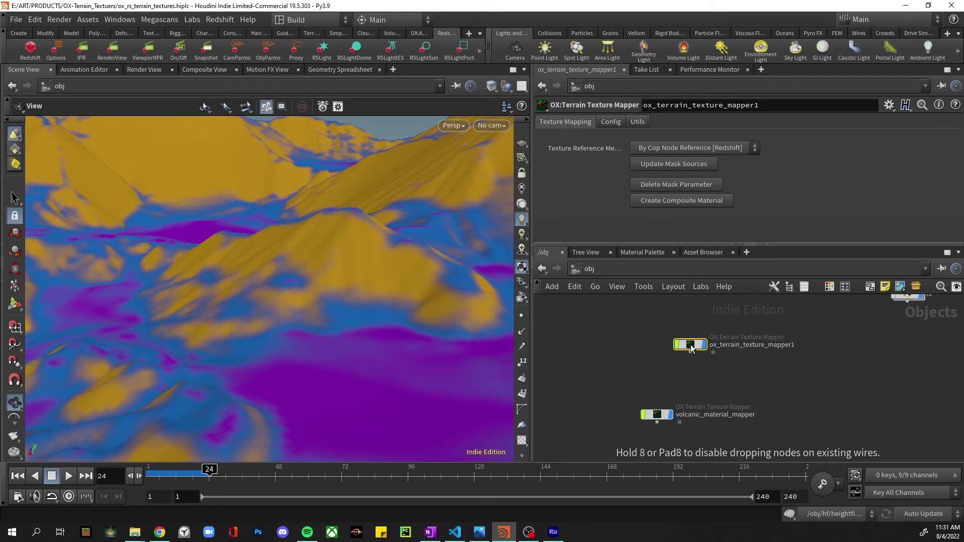
{"action": "left_click_drag", "start_coordinate": [690, 346], "coordinate": [663, 357]}
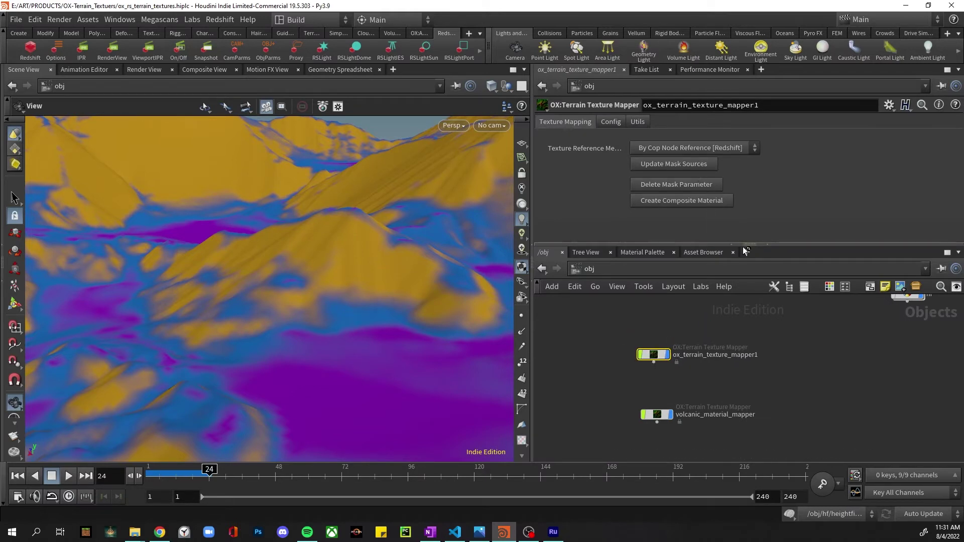
{"action": "left_click_drag", "start_coordinate": [744, 247], "coordinate": [737, 286]}
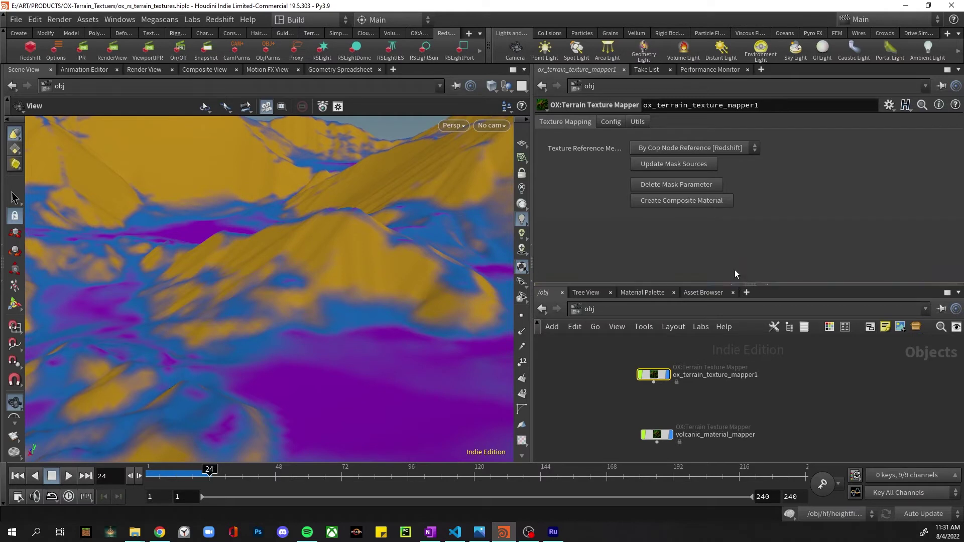
{"action": "left_click", "coordinate": [635, 123]}
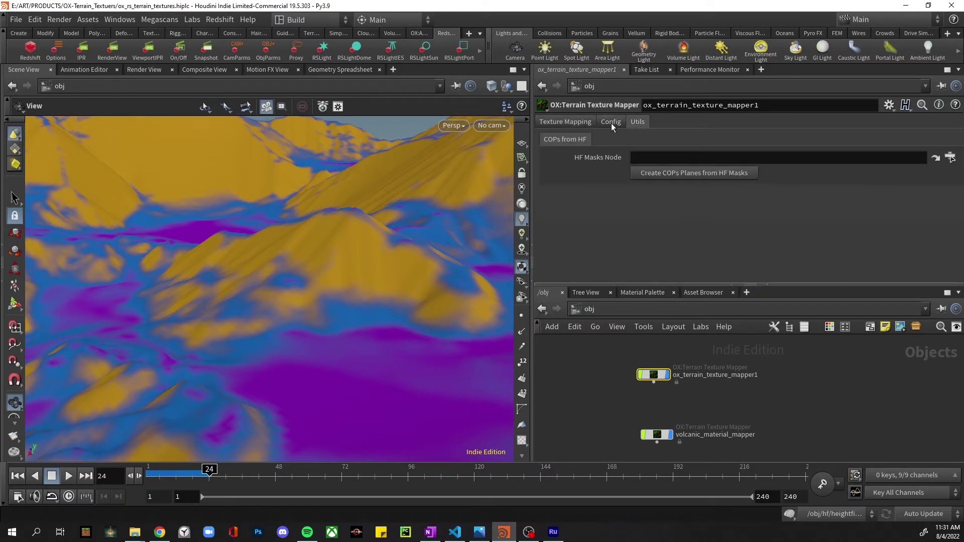
Set the mapper's Cop2Net Node to /obj/hf/cop2net1.
{"action": "left_click", "coordinate": [610, 123]}
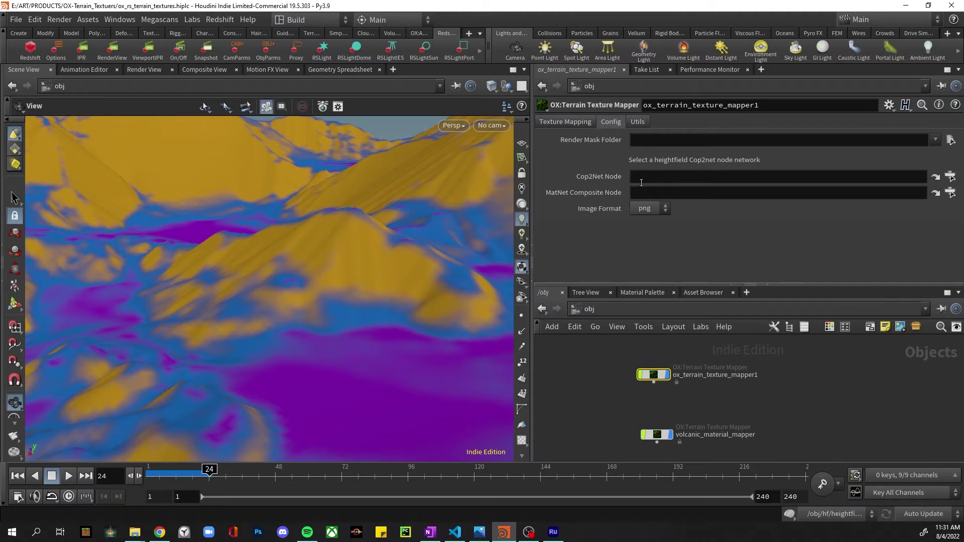
{"action": "left_click", "coordinate": [950, 177]}
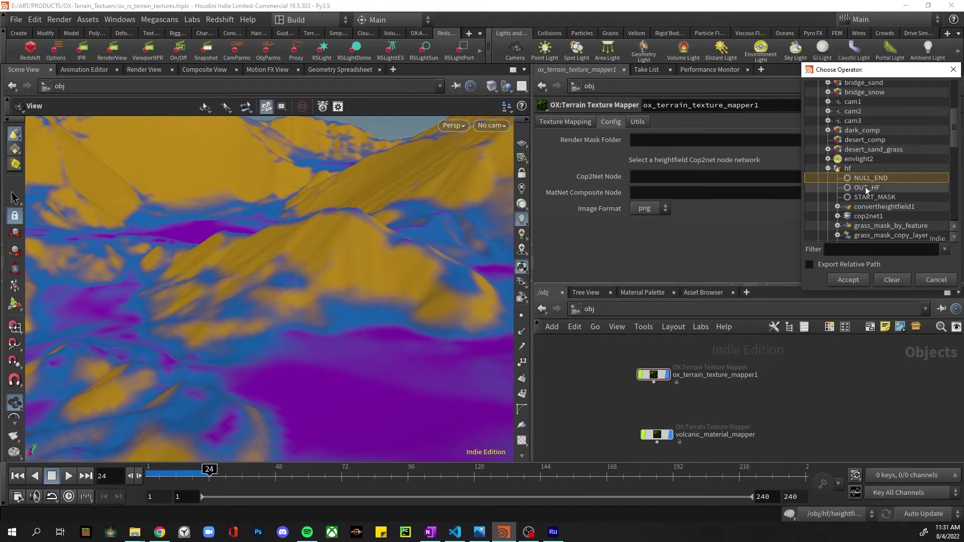
{"action": "left_click", "coordinate": [868, 215]}
{"action": "left_click", "coordinate": [847, 279]}
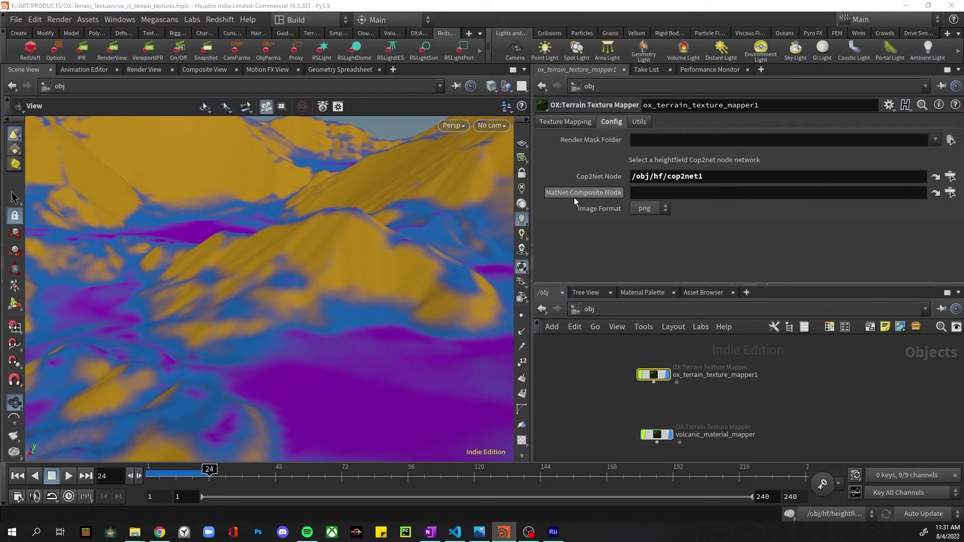
Set the MatNet Composite Node to /obj/desert_comp.
{"action": "left_click", "coordinate": [950, 193]}
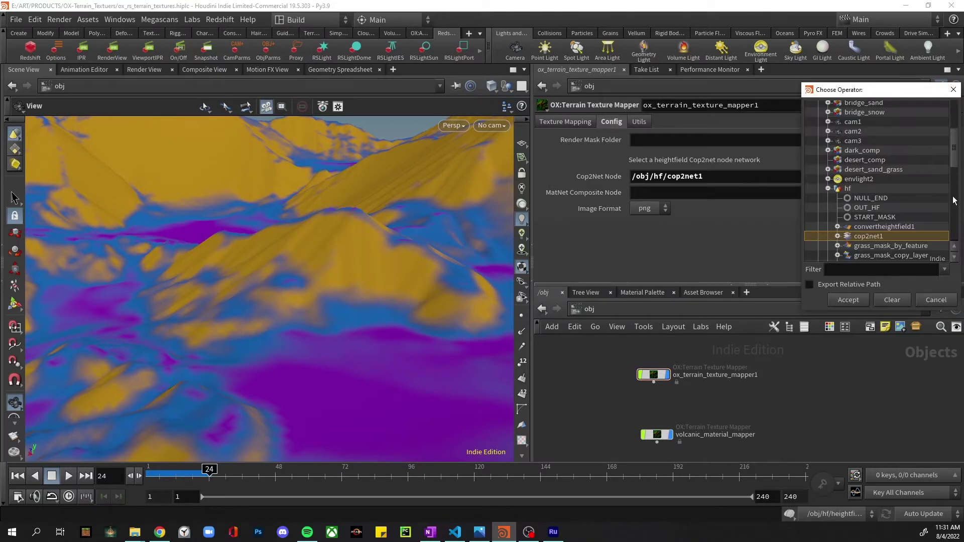
{"action": "scroll", "coordinate": [889, 213], "scroll_direction": "up", "scroll_amount": 3}
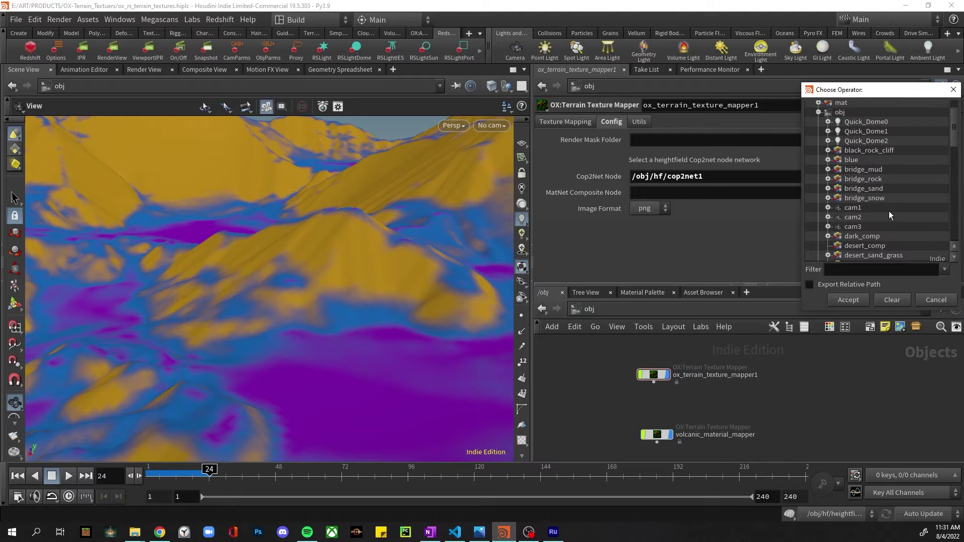
{"action": "scroll", "coordinate": [889, 211], "scroll_direction": "down", "scroll_amount": 2}
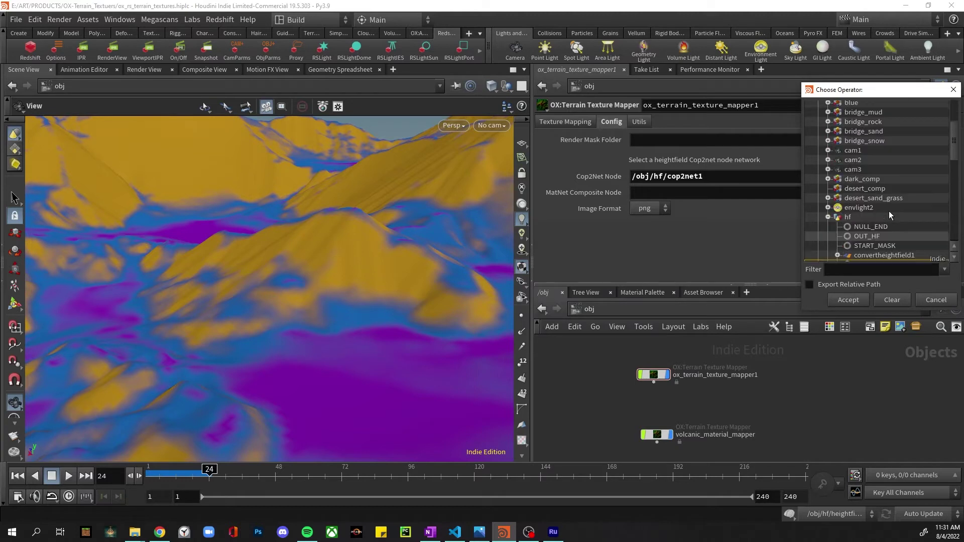
{"action": "left_click", "coordinate": [866, 190]}
{"action": "left_click", "coordinate": [848, 300]}
Peek inside desert_comp's material network, then return and reselect ox_terrain_texture_mapper1.
{"action": "scroll", "coordinate": [805, 357], "scroll_direction": "down", "scroll_amount": 3}
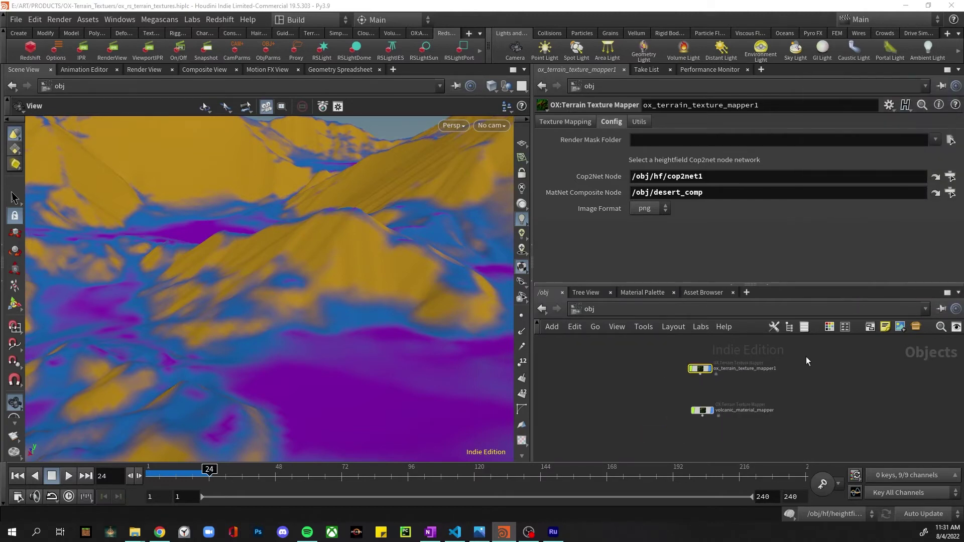
{"action": "middle_click_drag", "start_coordinate": [800, 403], "coordinate": [739, 451]}
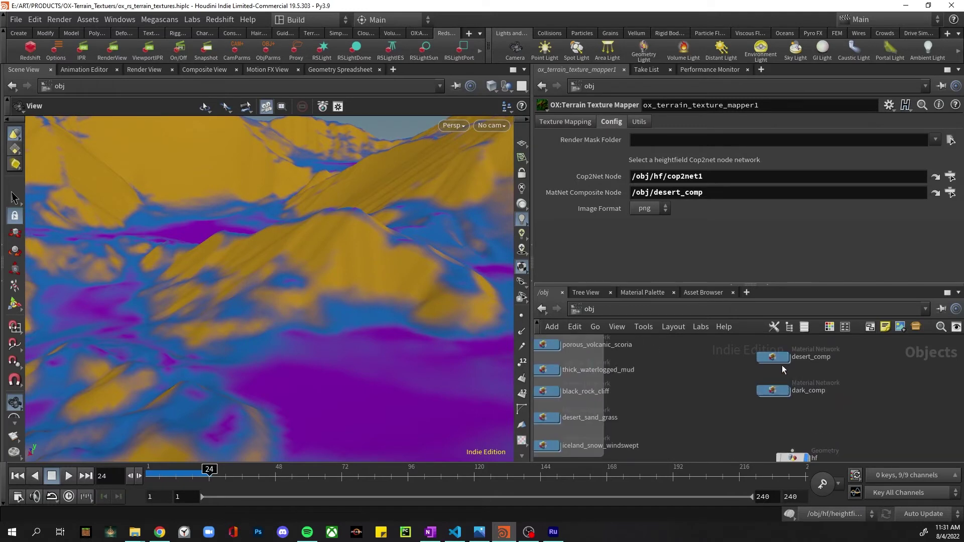
{"action": "double_click", "coordinate": [775, 357]}
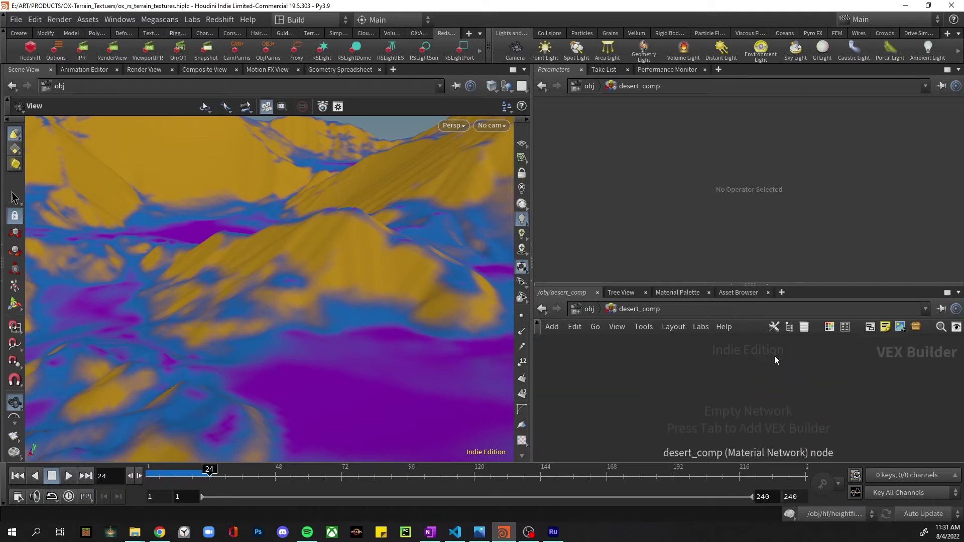
{"action": "left_click", "coordinate": [585, 309]}
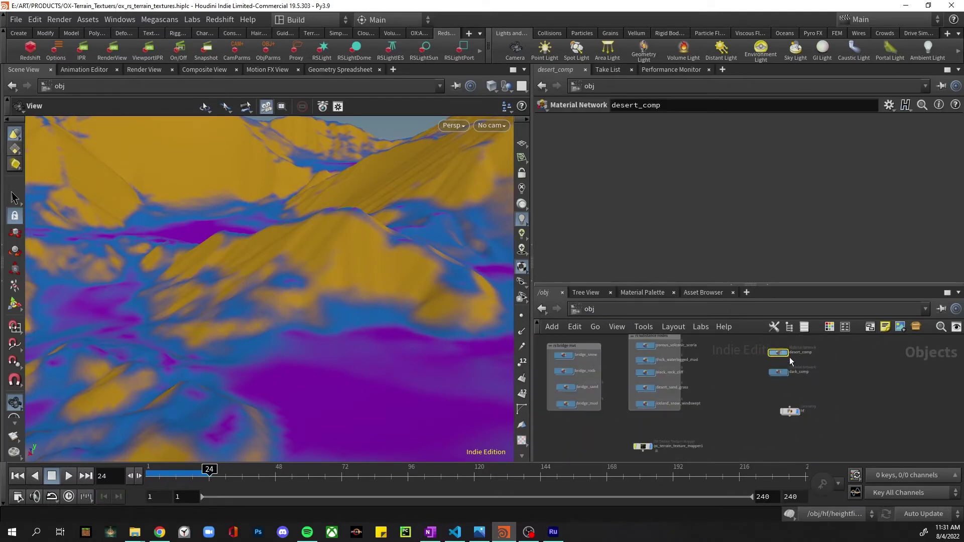
{"action": "middle_click_drag", "start_coordinate": [754, 387], "coordinate": [819, 348]}
{"action": "left_click", "coordinate": [707, 407]}
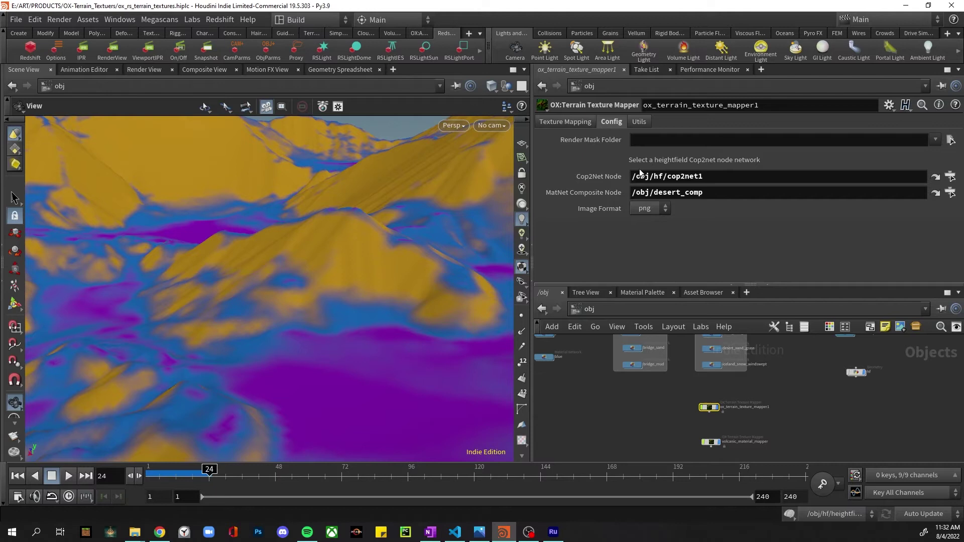
Load the low_grass, grass and rock masks from cop2net1 with Update Mask Sources.
{"action": "left_click", "coordinate": [561, 124]}
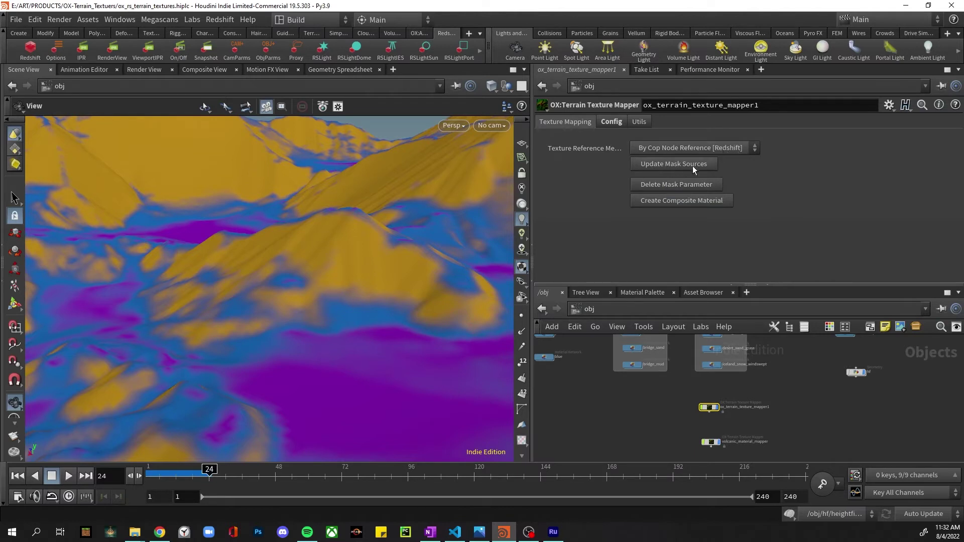
{"action": "left_click", "coordinate": [676, 165]}
{"action": "scroll", "coordinate": [675, 167], "scroll_direction": "down", "scroll_amount": 2}
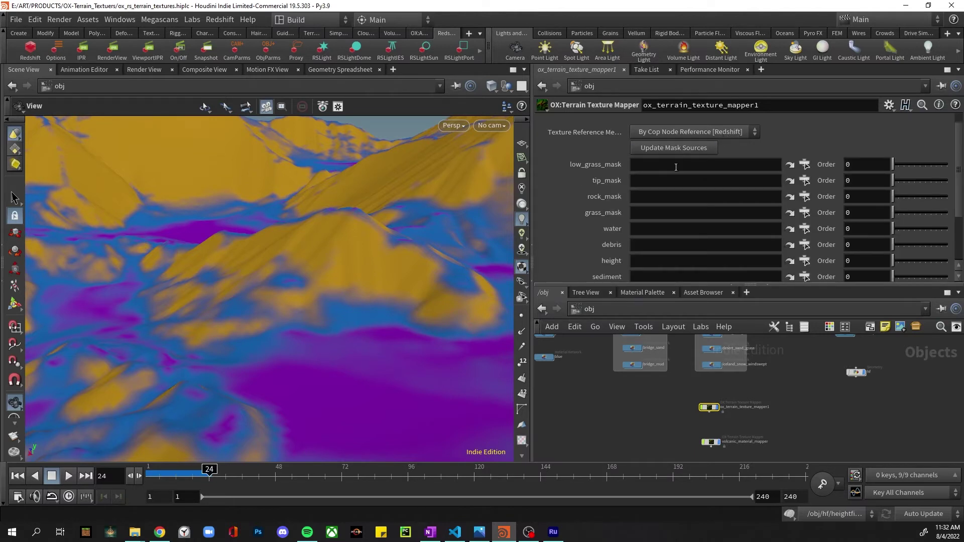
{"action": "scroll", "coordinate": [673, 174], "scroll_direction": "down", "scroll_amount": 3}
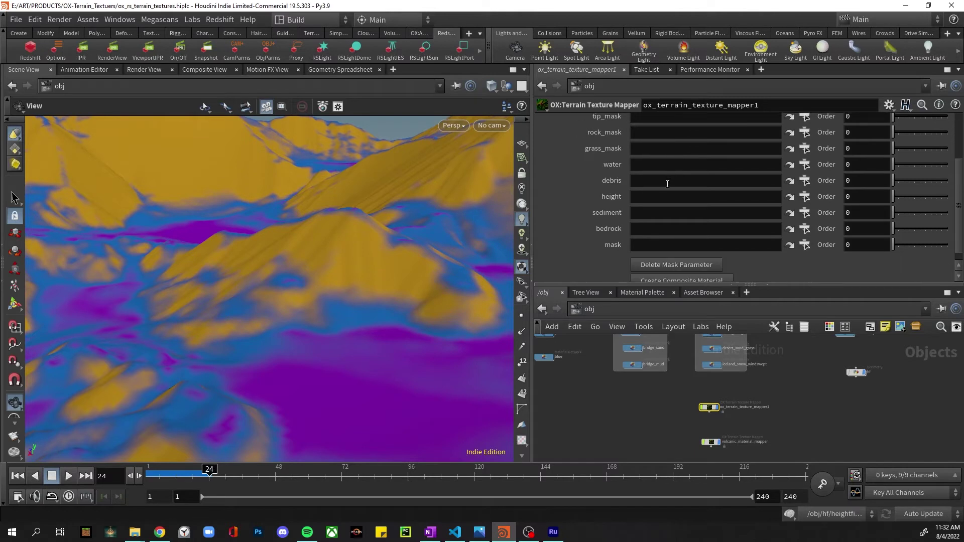
{"action": "scroll", "coordinate": [668, 188], "scroll_direction": "up", "scroll_amount": 3}
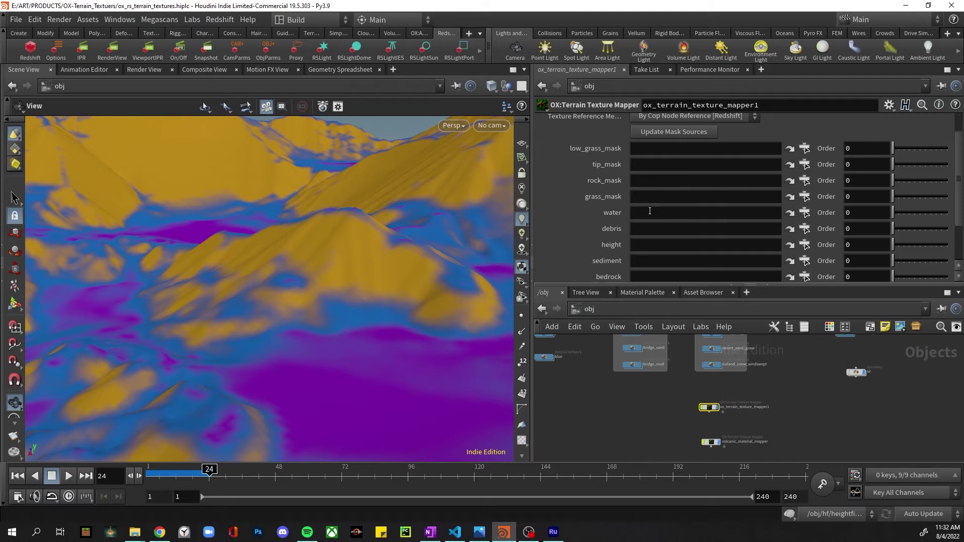
{"action": "scroll", "coordinate": [693, 383], "scroll_direction": "down", "scroll_amount": 1}
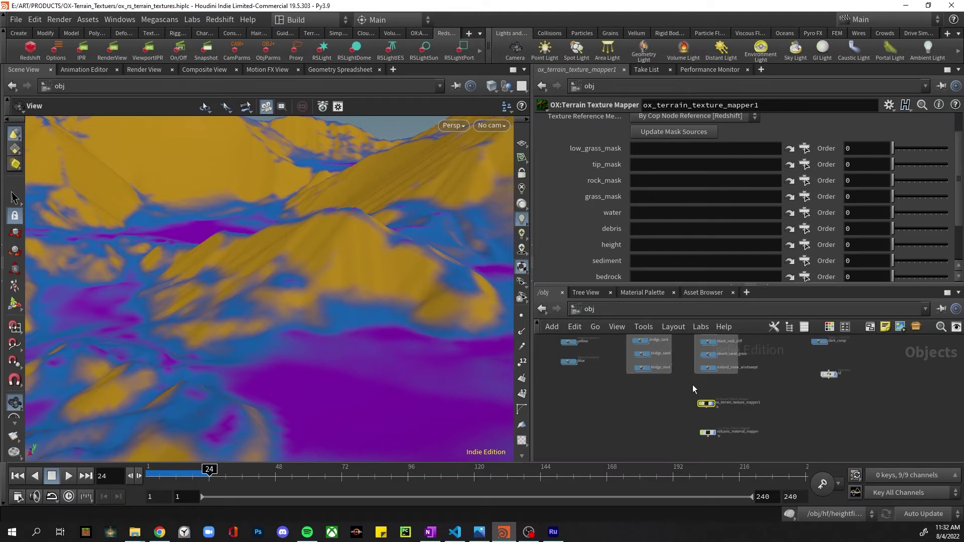
{"action": "middle_click_drag", "start_coordinate": [682, 384], "coordinate": [700, 435]}
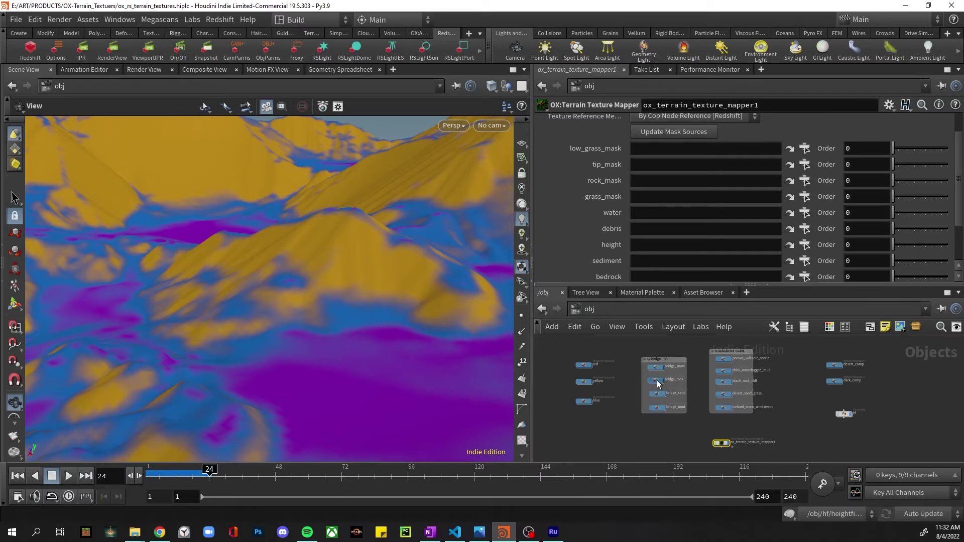
Drag bridge_rock onto rock_mask, bridge_sand onto grass_mask, and bridge_mud onto low_grass_mask.
{"action": "left_click_drag", "start_coordinate": [658, 384], "coordinate": [648, 179]}
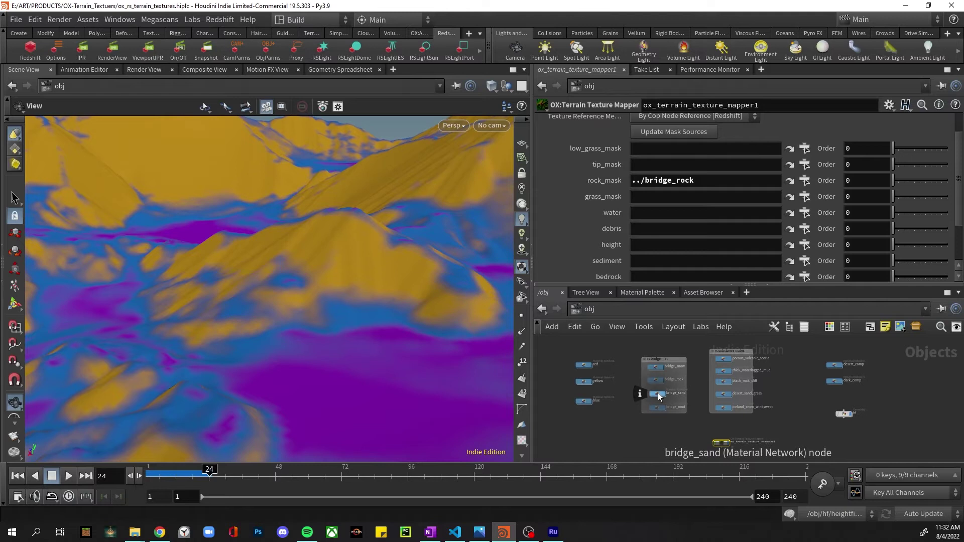
{"action": "left_click_drag", "start_coordinate": [659, 396], "coordinate": [670, 198]}
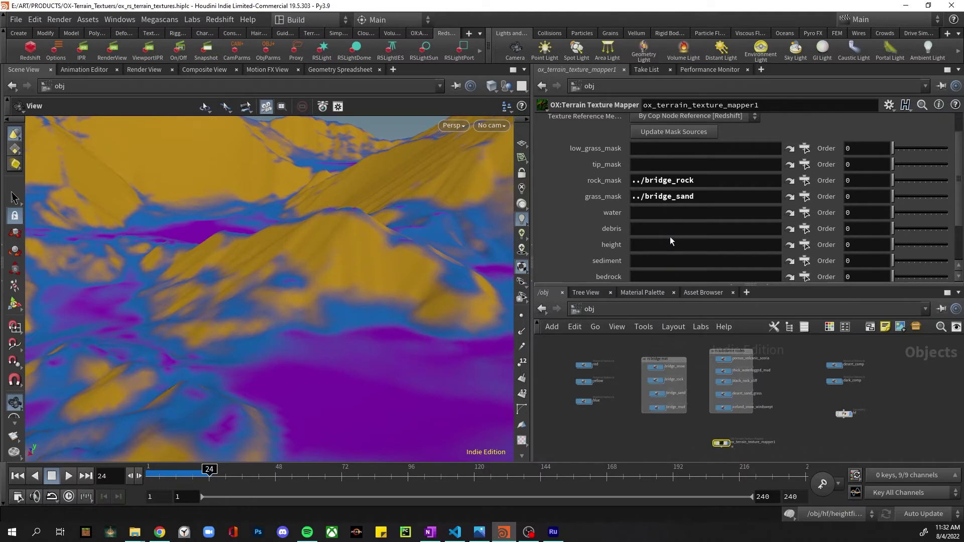
{"action": "left_click_drag", "start_coordinate": [657, 408], "coordinate": [662, 149]}
{"action": "scroll", "coordinate": [674, 251], "scroll_direction": "down", "scroll_amount": 2}
{"action": "scroll", "coordinate": [671, 236], "scroll_direction": "up", "scroll_amount": 1}
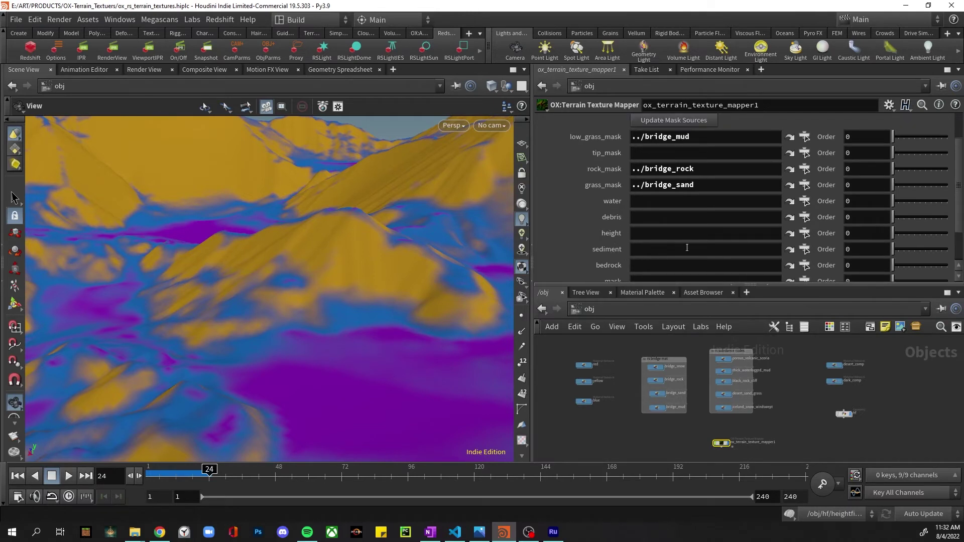
{"action": "scroll", "coordinate": [703, 225], "scroll_direction": "down", "scroll_amount": 2}
{"action": "scroll", "coordinate": [701, 233], "scroll_direction": "up", "scroll_amount": 3}
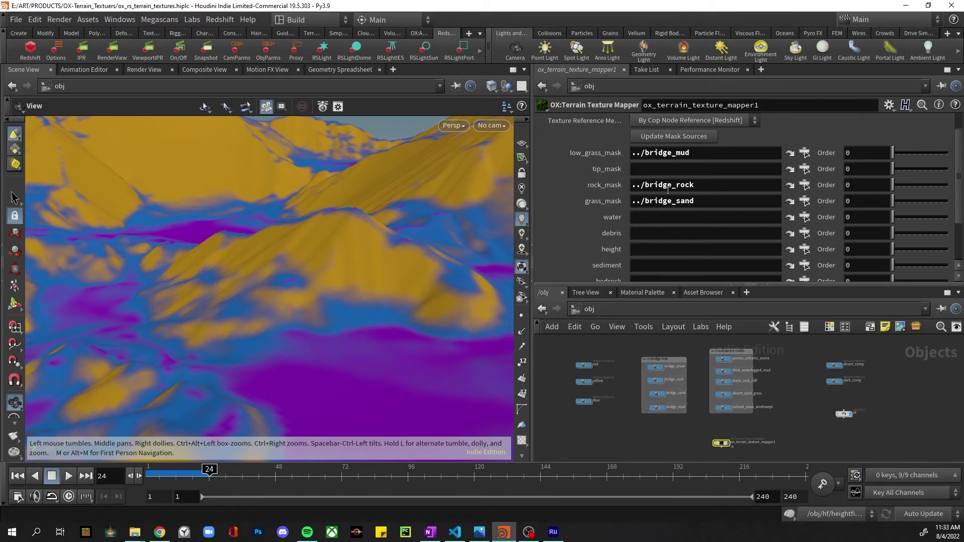
Set the rock_mask order to 5 and grass_mask order to 2, leaving low_grass_mask at 0.
{"action": "left_click", "coordinate": [847, 154]}
{"action": "left_click", "coordinate": [902, 186]}
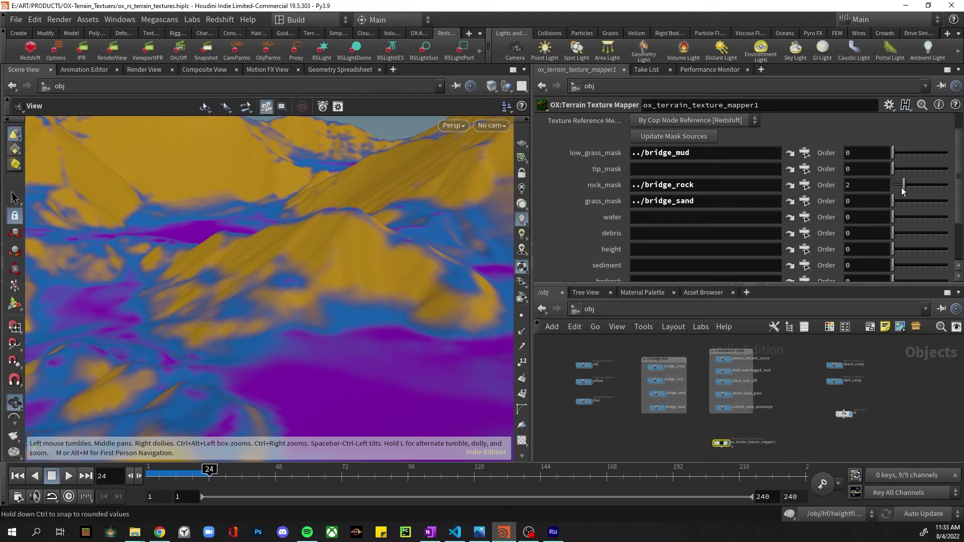
{"action": "left_click_drag", "start_coordinate": [903, 190], "coordinate": [888, 189]}
{"action": "left_click", "coordinate": [904, 201]}
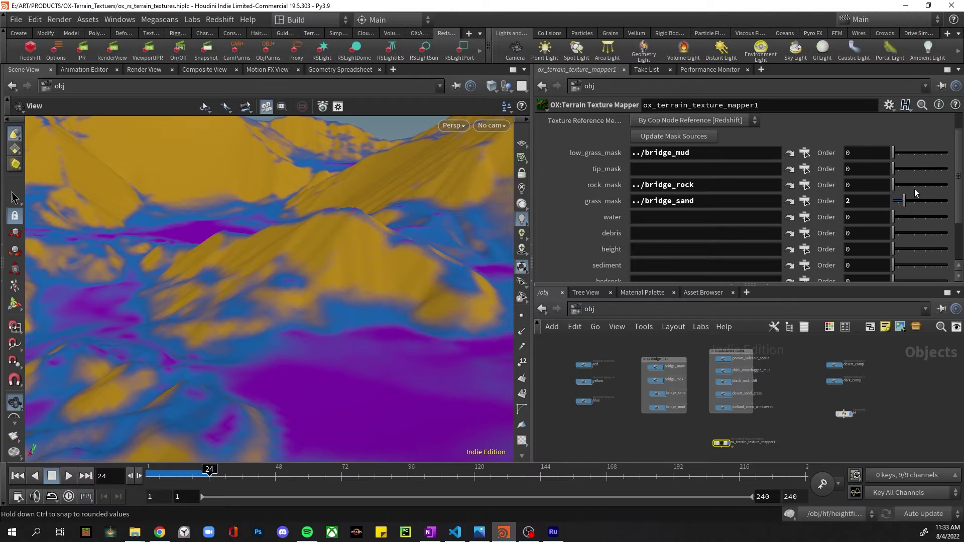
{"action": "left_click", "coordinate": [920, 190]}
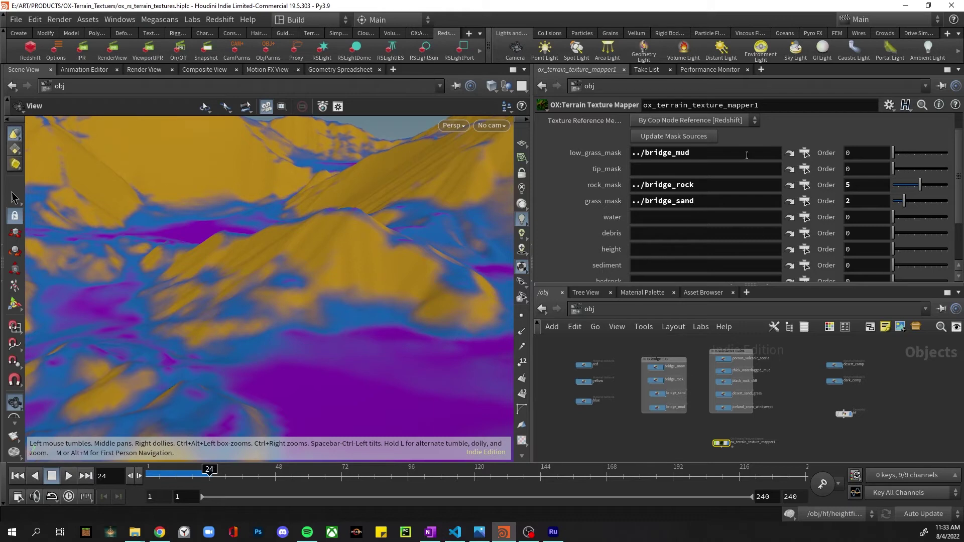
{"action": "scroll", "coordinate": [752, 192], "scroll_direction": "down", "scroll_amount": 3}
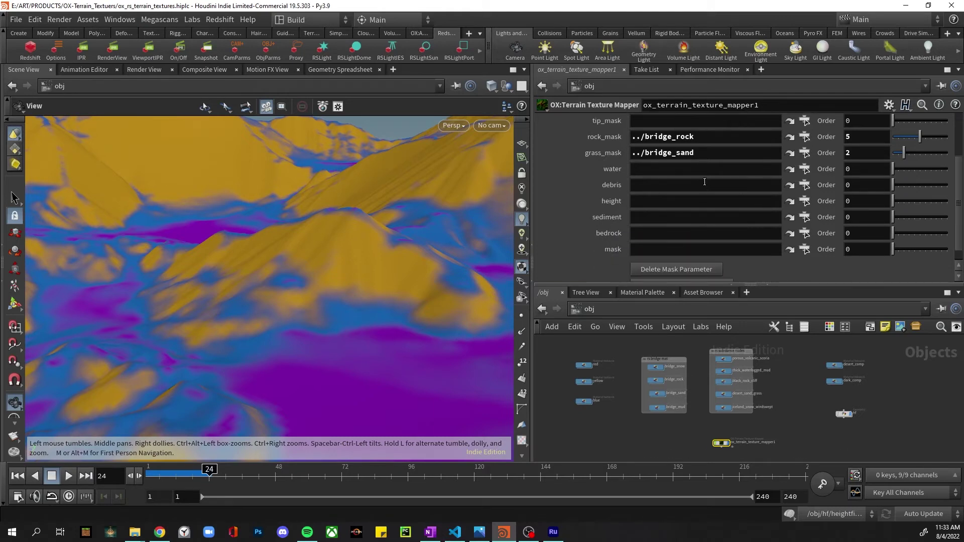
{"action": "scroll", "coordinate": [738, 206], "scroll_direction": "up", "scroll_amount": 2}
{"action": "scroll", "coordinate": [730, 219], "scroll_direction": "down", "scroll_amount": 4}
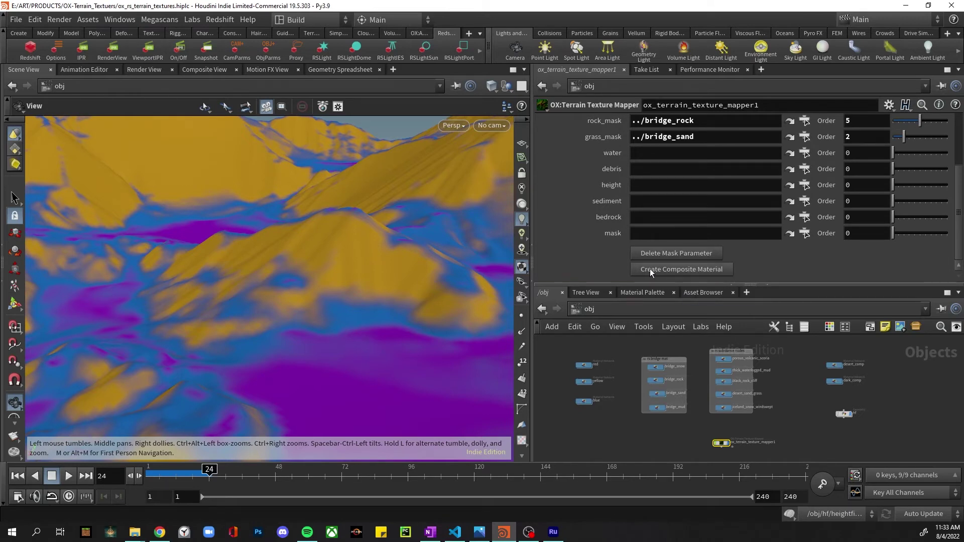
Create the composite terrain material and center its nodes in the network view.
{"action": "left_click", "coordinate": [679, 271]}
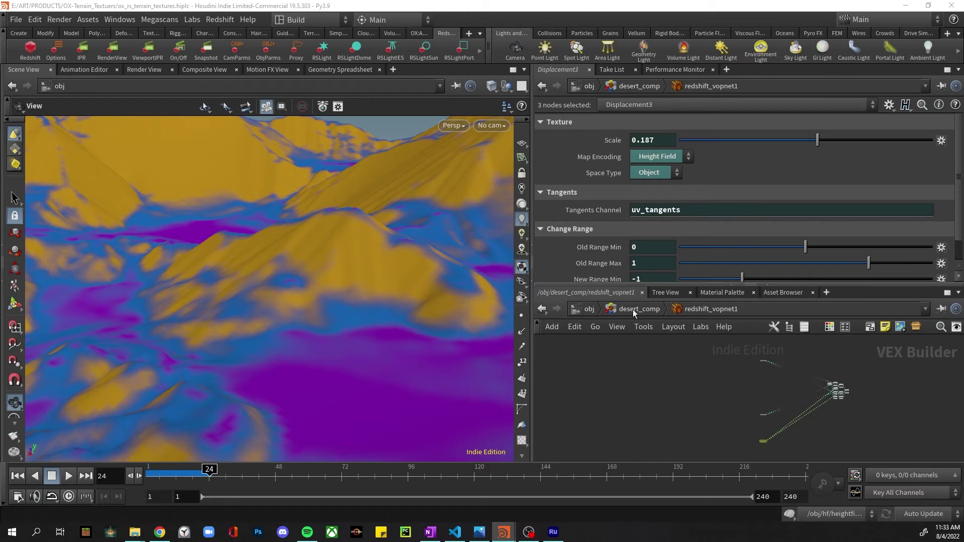
{"action": "scroll", "coordinate": [827, 391], "scroll_direction": "up", "scroll_amount": 1}
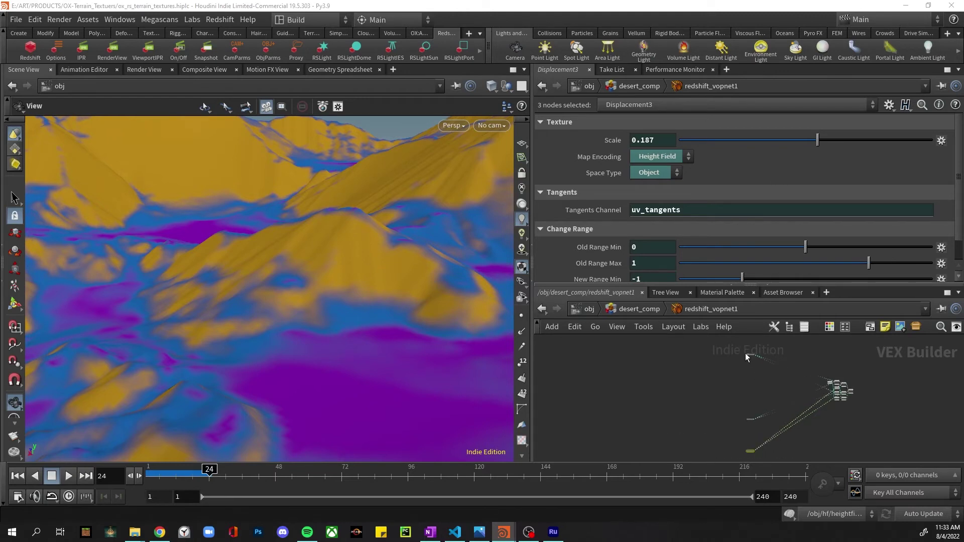
{"action": "scroll", "coordinate": [750, 361], "scroll_direction": "up", "scroll_amount": 5}
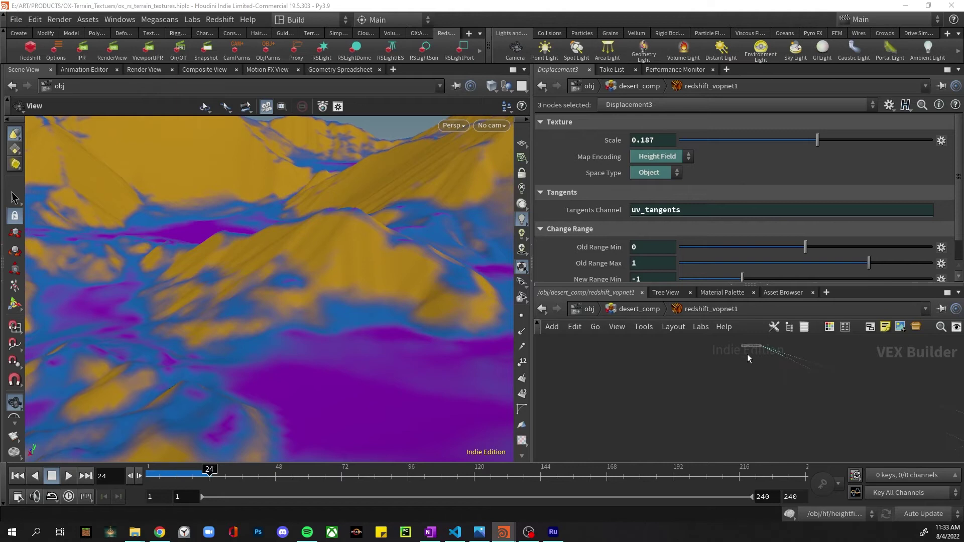
{"action": "scroll", "coordinate": [741, 345], "scroll_direction": "down", "scroll_amount": 4}
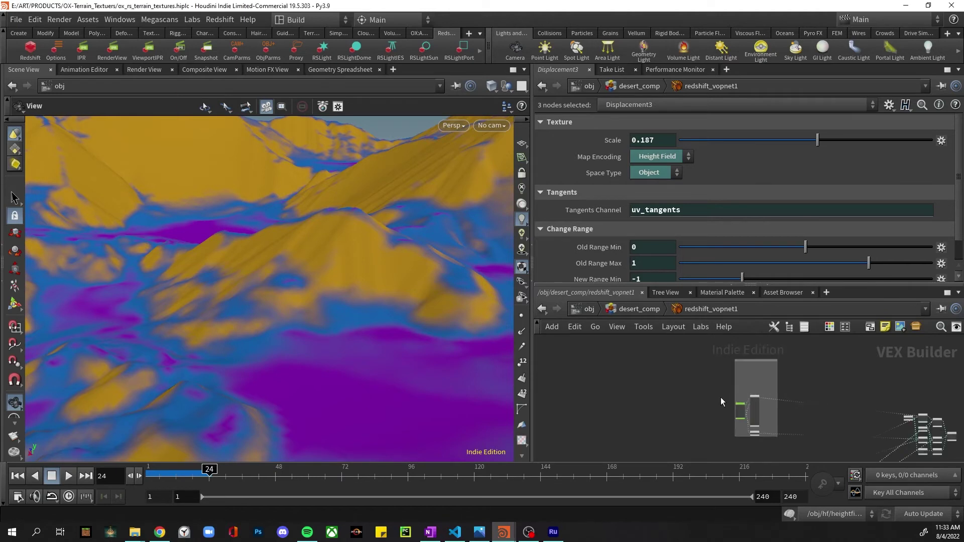
{"action": "middle_click_drag", "start_coordinate": [716, 405], "coordinate": [686, 386]}
{"action": "scroll", "coordinate": [683, 363], "scroll_direction": "up", "scroll_amount": 3}
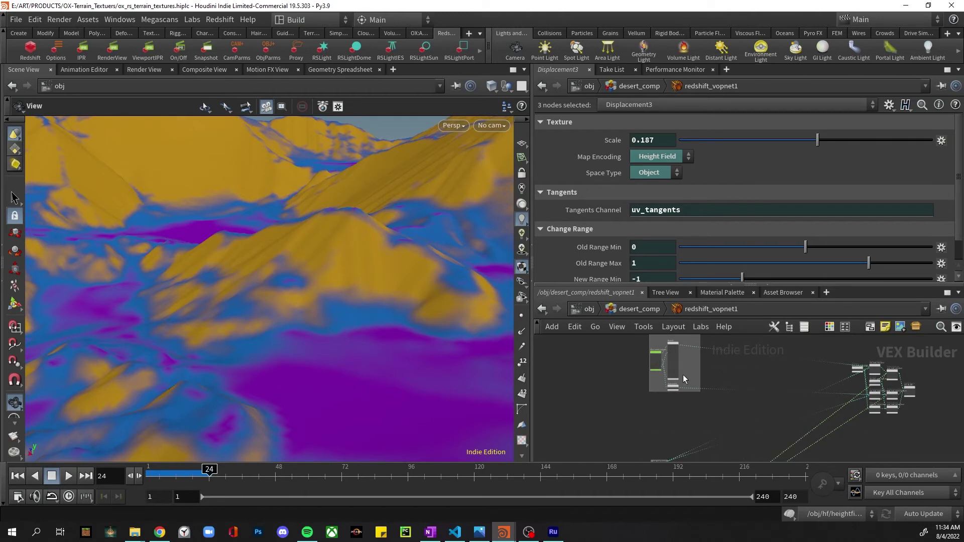
{"action": "scroll", "coordinate": [628, 363], "scroll_direction": "up", "scroll_amount": 3}
Inspect quixel_redshift_triplanar1's TriPlanar settings, then return up to the /obj network.
{"action": "left_click", "coordinate": [708, 347]}
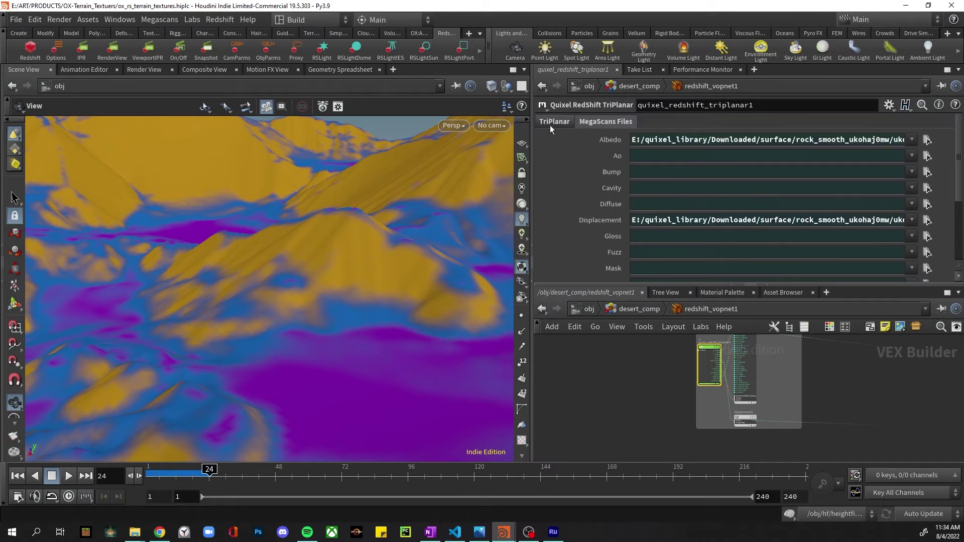
{"action": "left_click", "coordinate": [551, 123]}
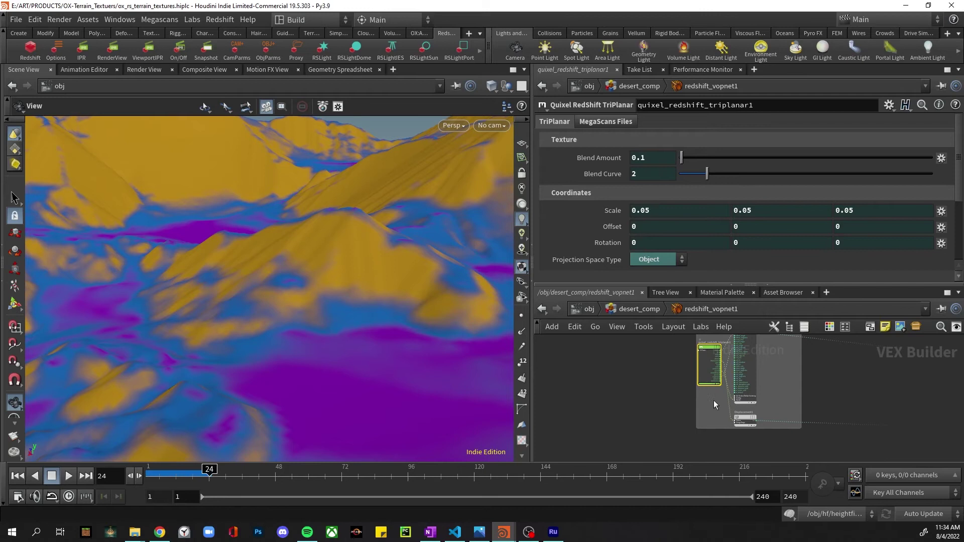
{"action": "left_click", "coordinate": [625, 310]}
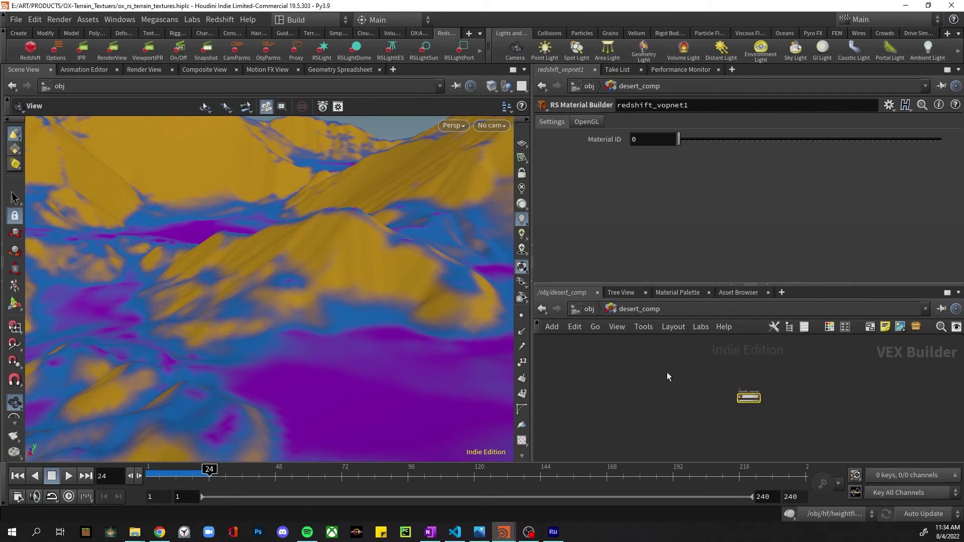
{"action": "left_click", "coordinate": [590, 309]}
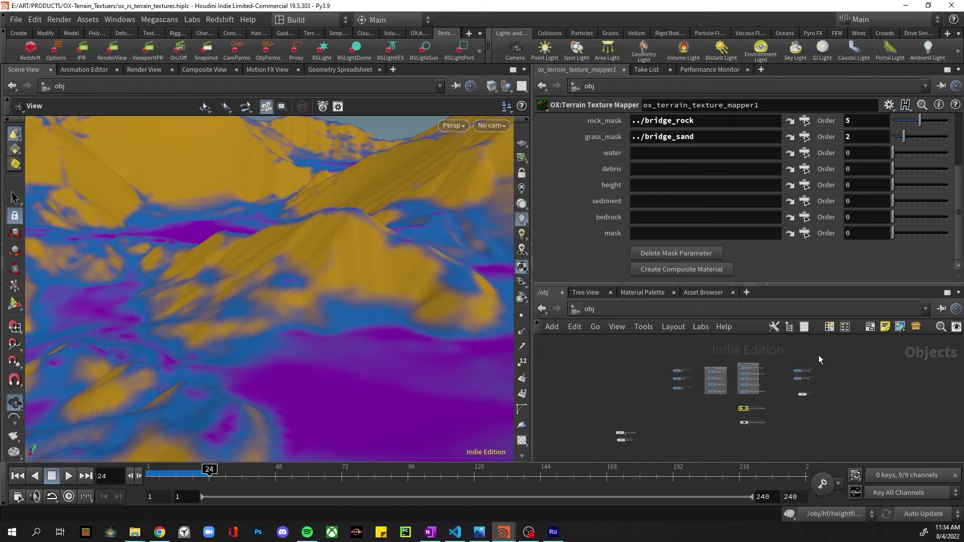
{"action": "scroll", "coordinate": [819, 354], "scroll_direction": "up", "scroll_amount": 5}
Assign /obj/desert_comp/redshift_vopnet1 as the hf terrain's material.
{"action": "left_click", "coordinate": [752, 407]}
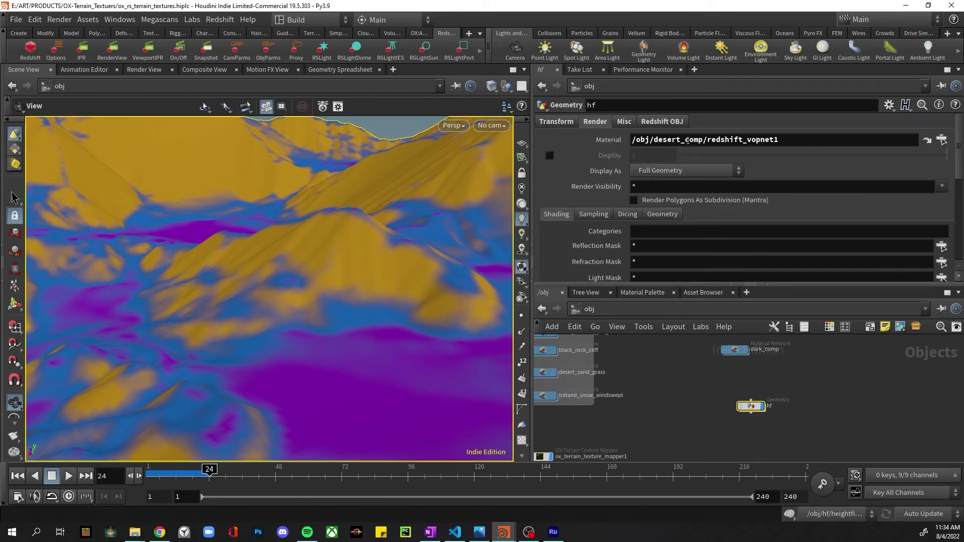
{"action": "left_click_drag", "start_coordinate": [653, 143], "coordinate": [742, 143]}
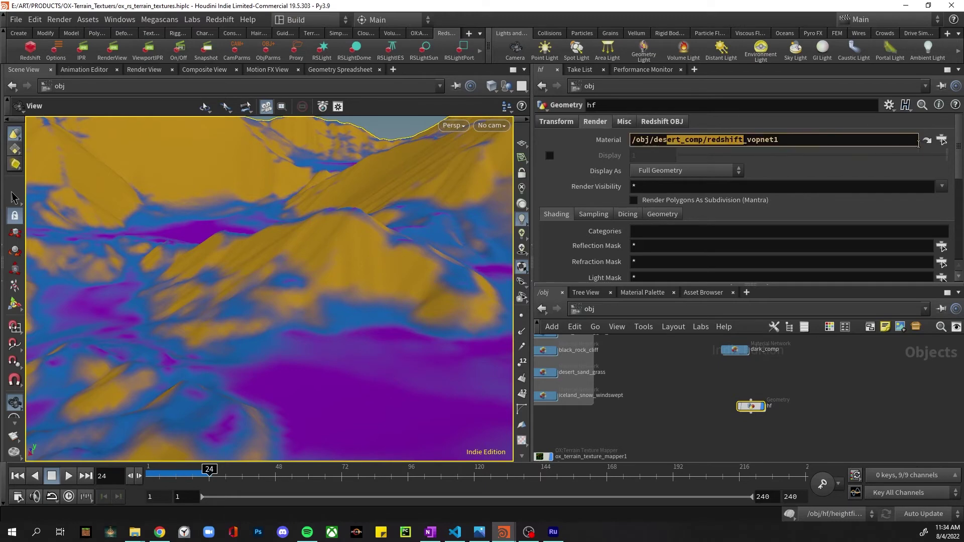
{"action": "left_click", "coordinate": [942, 143]}
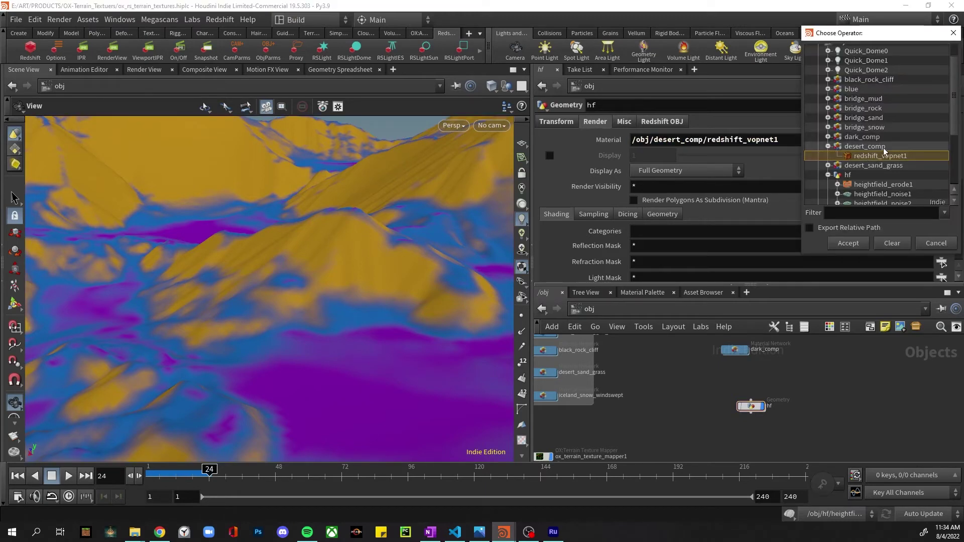
{"action": "left_click", "coordinate": [847, 243]}
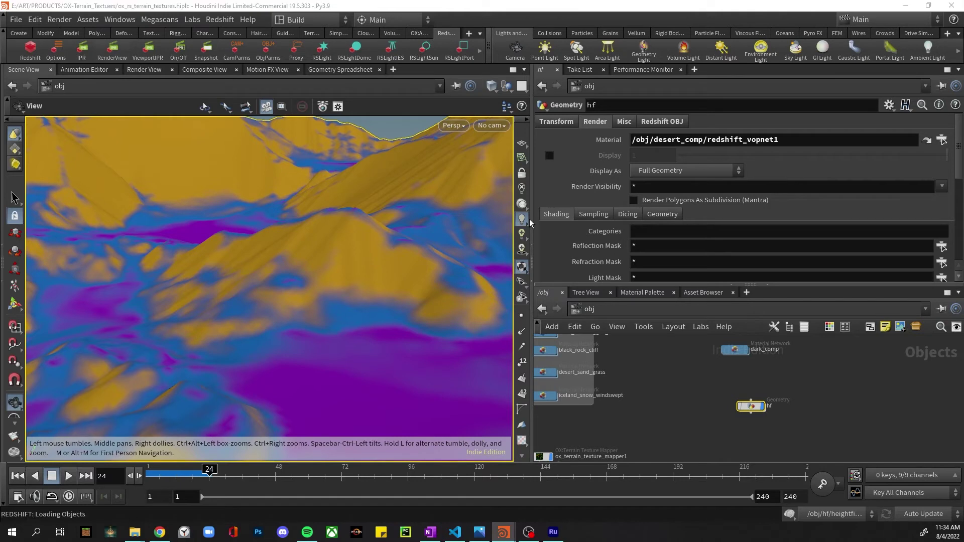
Review the hf terrain's Redshift tessellation and displacement settings.
{"action": "scroll", "coordinate": [753, 404], "scroll_direction": "down", "scroll_amount": 1}
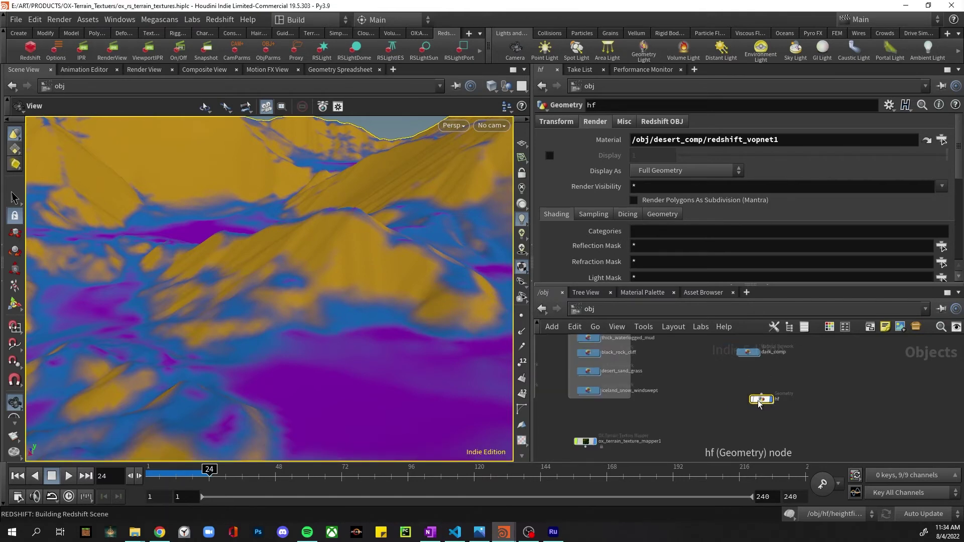
{"action": "left_click", "coordinate": [653, 124]}
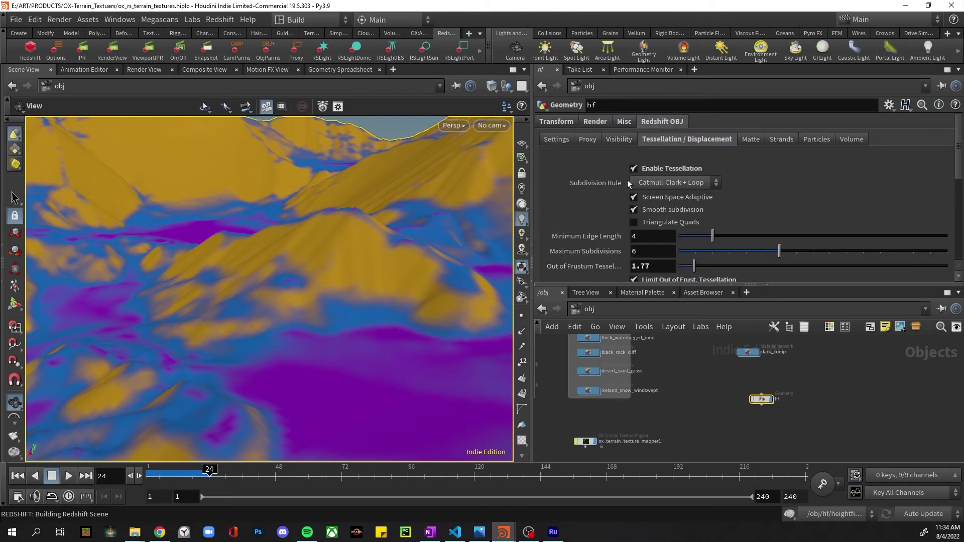
{"action": "scroll", "coordinate": [623, 205], "scroll_direction": "down", "scroll_amount": 6}
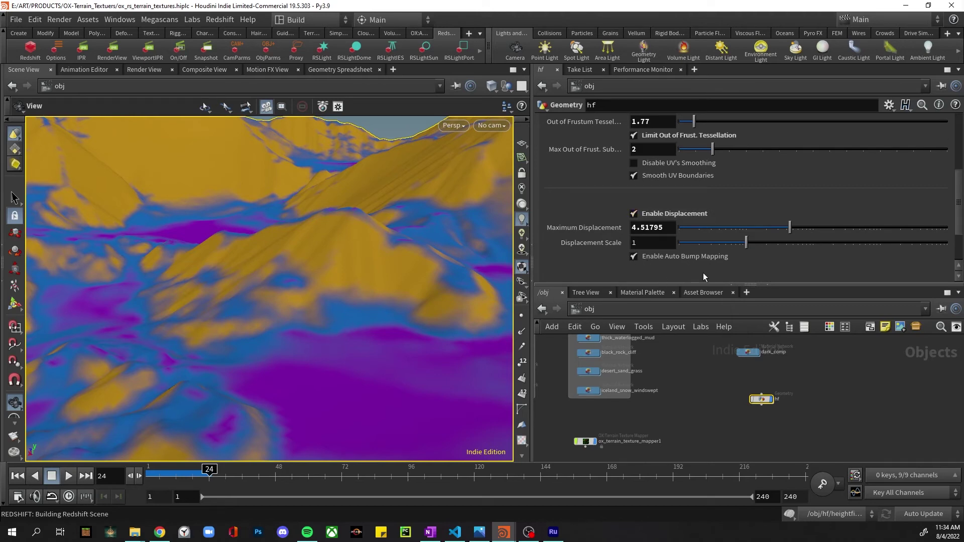
{"action": "scroll", "coordinate": [714, 228], "scroll_direction": "up", "scroll_amount": 5}
{"action": "scroll", "coordinate": [715, 228], "scroll_direction": "up", "scroll_amount": 1}
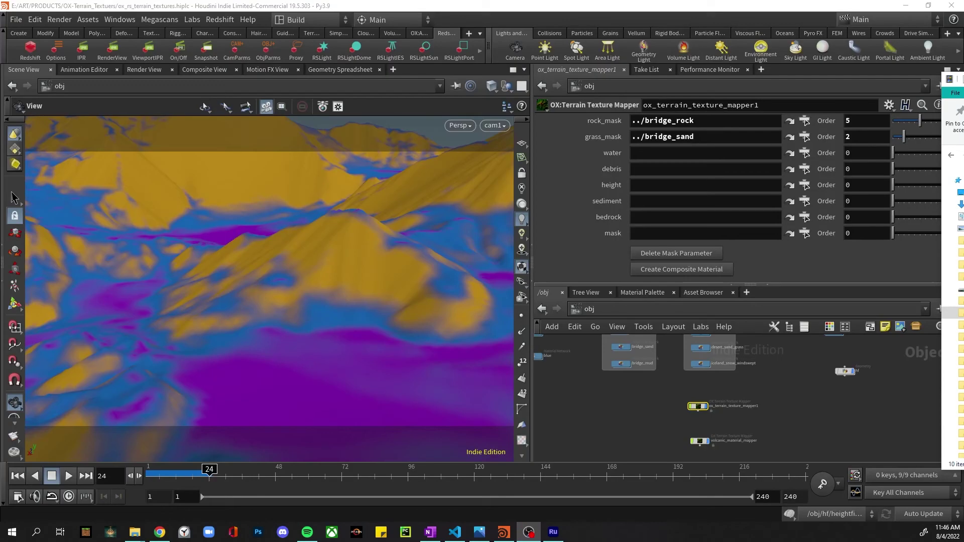
{"action": "scroll", "coordinate": [714, 180], "scroll_direction": "up", "scroll_amount": 3}
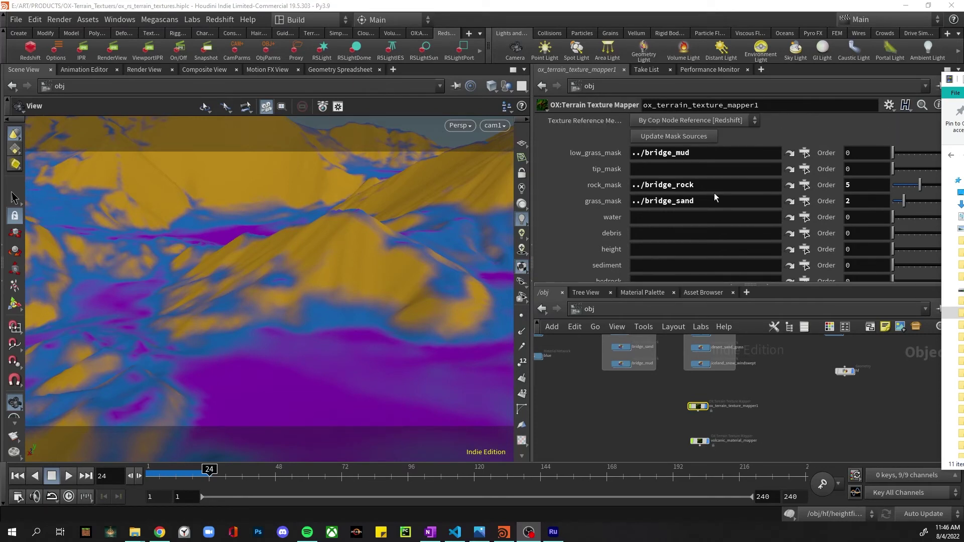
{"action": "scroll", "coordinate": [698, 197], "scroll_direction": "down", "scroll_amount": 3}
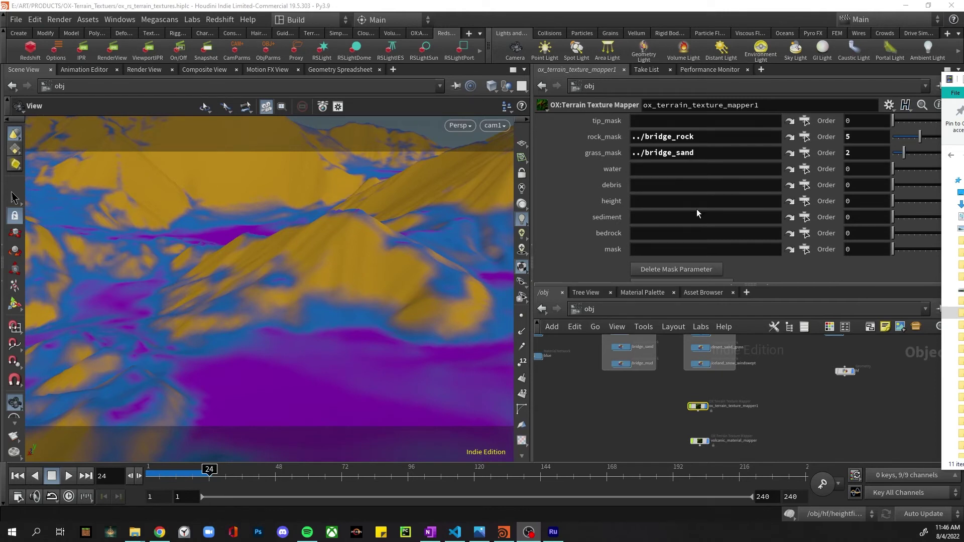
{"action": "scroll", "coordinate": [711, 211], "scroll_direction": "up", "scroll_amount": 3}
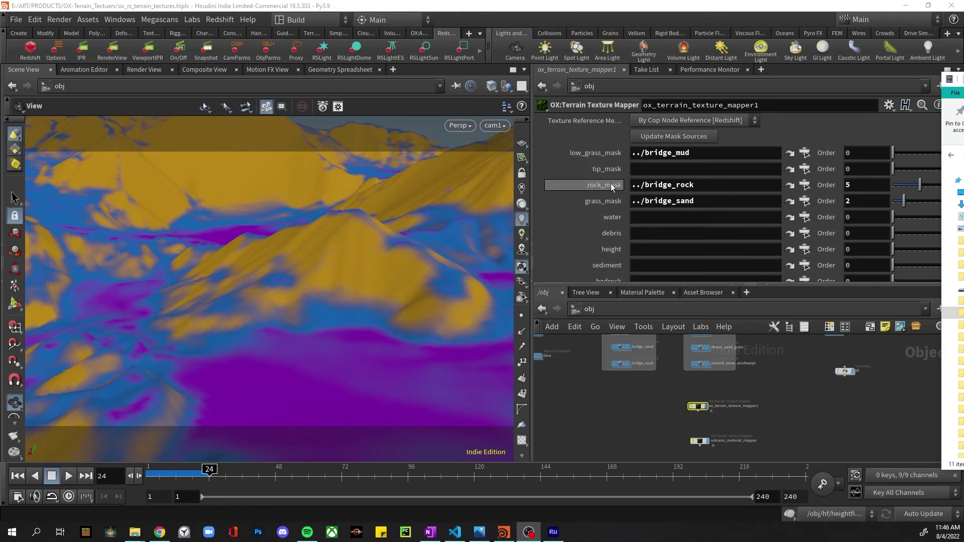
{"action": "left_click", "coordinate": [713, 201]}
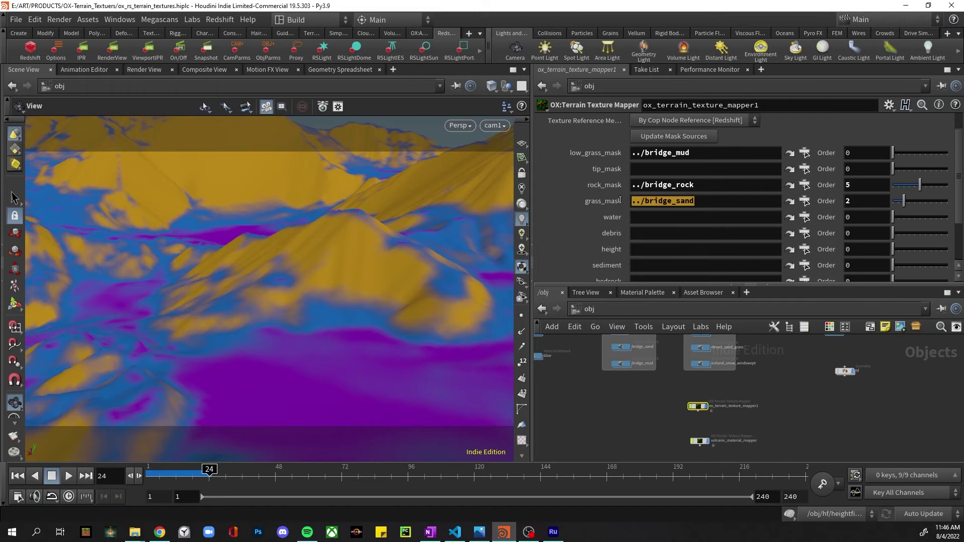
{"action": "left_click_drag", "start_coordinate": [710, 185], "coordinate": [617, 186]}
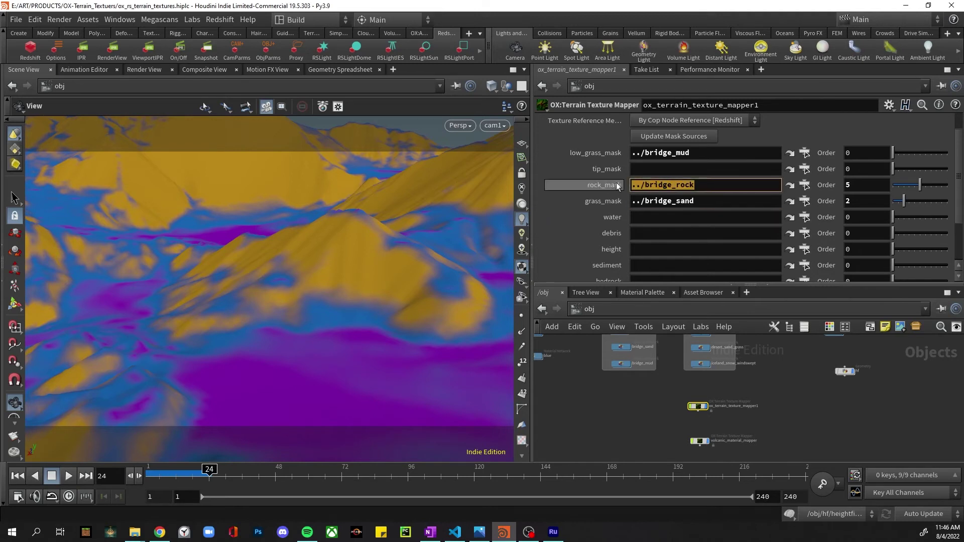
{"action": "left_click", "coordinate": [697, 139]}
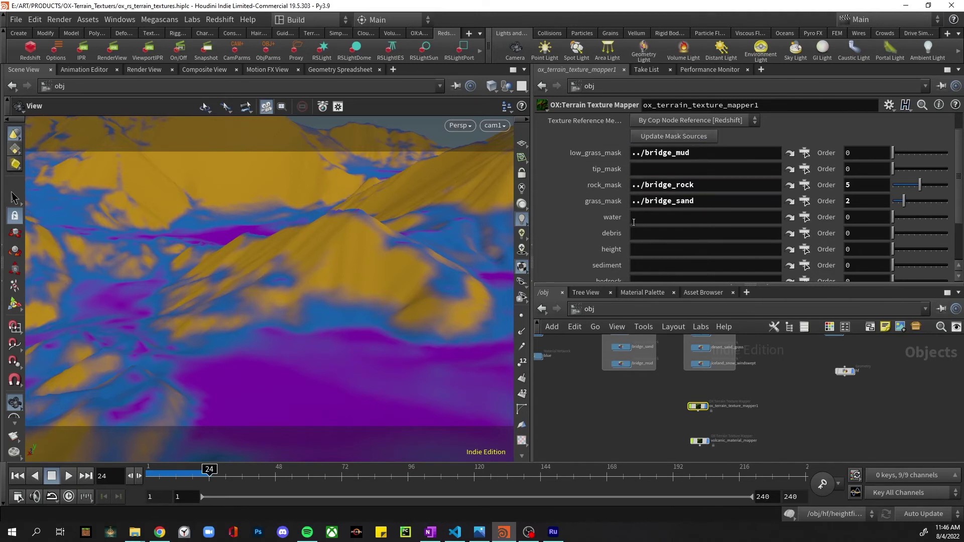
{"action": "scroll", "coordinate": [655, 172], "scroll_direction": "down", "scroll_amount": 2}
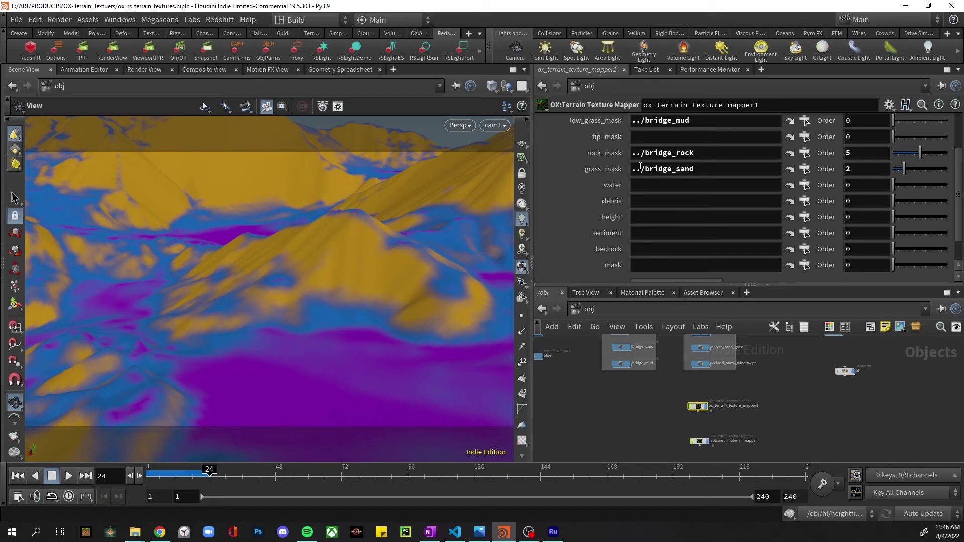
{"action": "scroll", "coordinate": [652, 167], "scroll_direction": "down", "scroll_amount": 2}
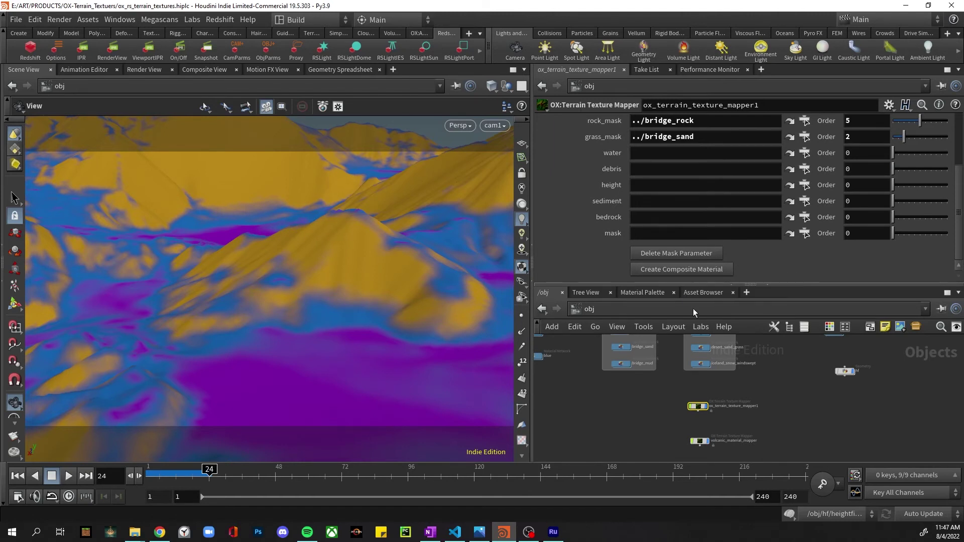
{"action": "middle_click_drag", "start_coordinate": [800, 368], "coordinate": [683, 426]}
{"action": "scroll", "coordinate": [688, 422], "scroll_direction": "up", "scroll_amount": 2}
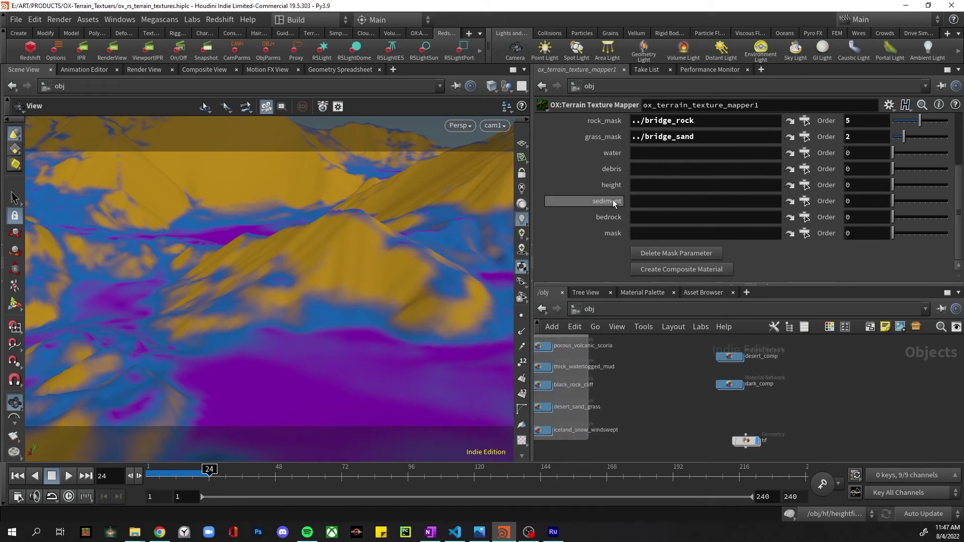
Check the Config tab's MatNet Composite Node /obj/desert_comp, then create the composite material.
{"action": "scroll", "coordinate": [614, 152], "scroll_direction": "up", "scroll_amount": 3}
{"action": "left_click", "coordinate": [614, 123]}
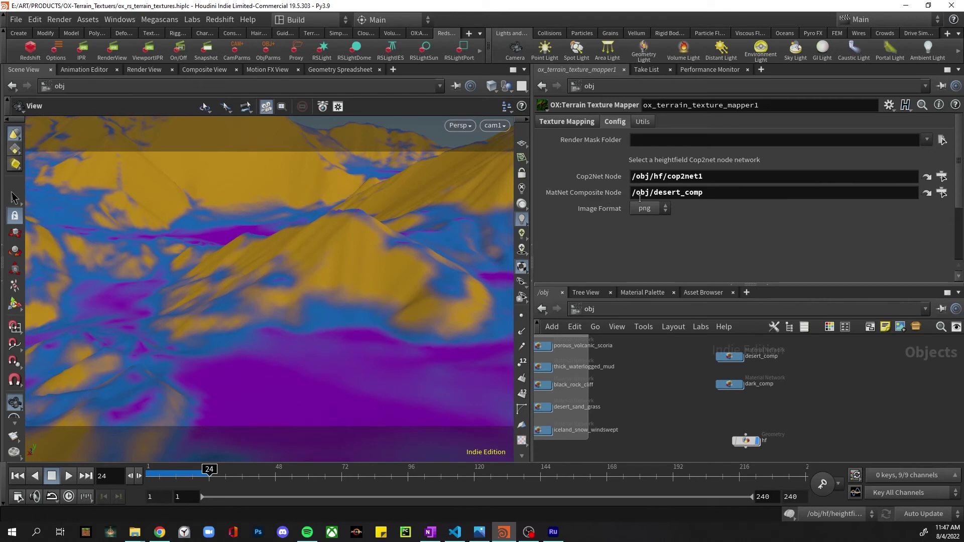
{"action": "left_click", "coordinate": [575, 122]}
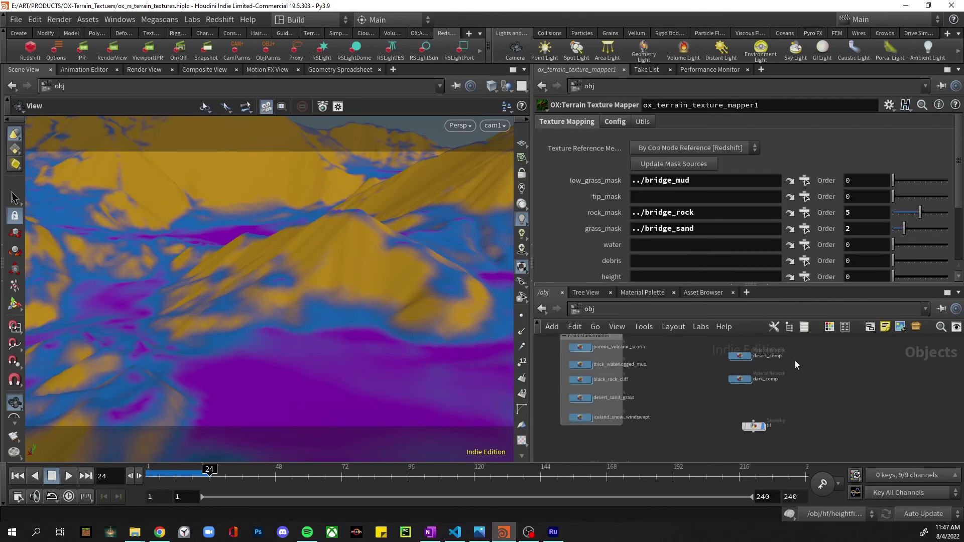
{"action": "middle_click_drag", "start_coordinate": [726, 200], "coordinate": [726, 200]}
{"action": "scroll", "coordinate": [651, 152], "scroll_direction": "down", "scroll_amount": 3}
{"action": "scroll", "coordinate": [718, 215], "scroll_direction": "down", "scroll_amount": 3}
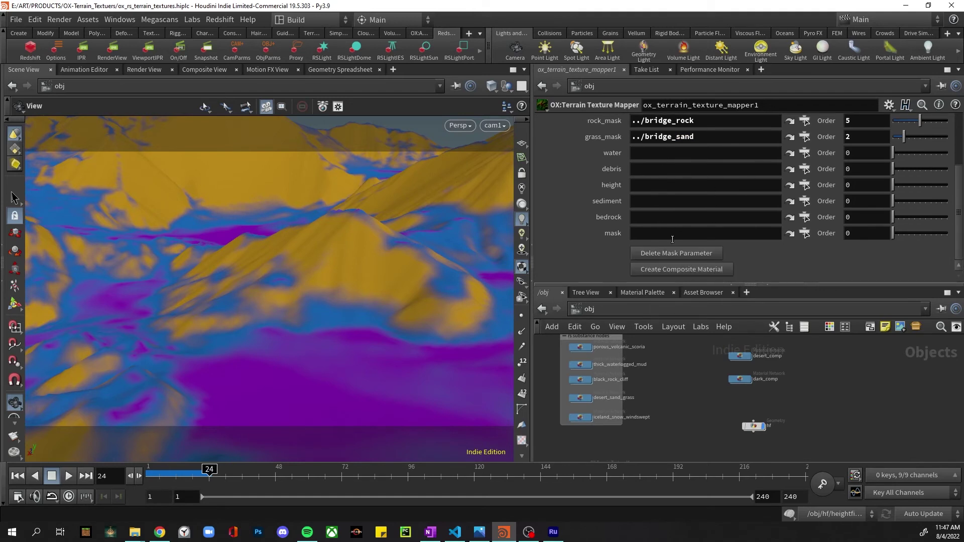
{"action": "left_click", "coordinate": [682, 271]}
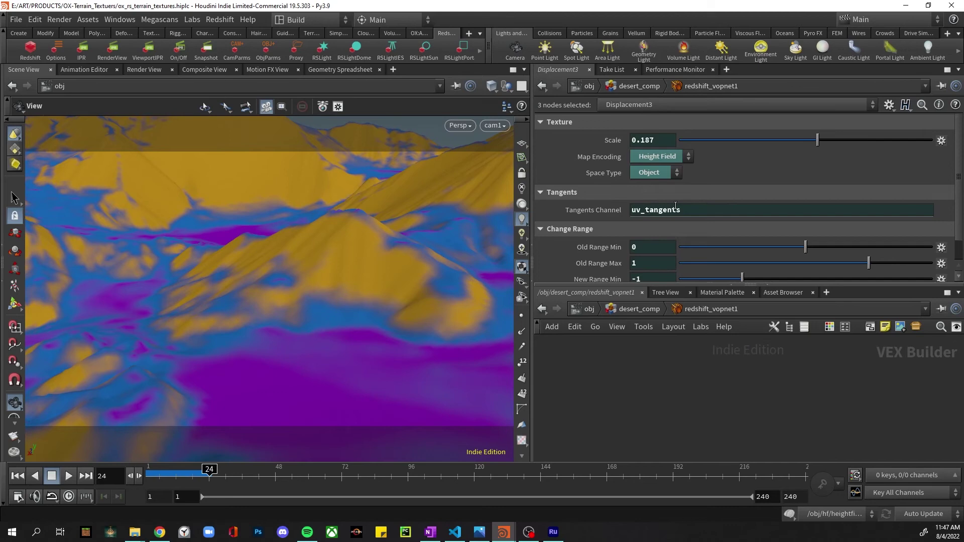
{"action": "scroll", "coordinate": [663, 261], "scroll_direction": "down", "scroll_amount": 2}
{"action": "scroll", "coordinate": [661, 201], "scroll_direction": "up", "scroll_amount": 2}
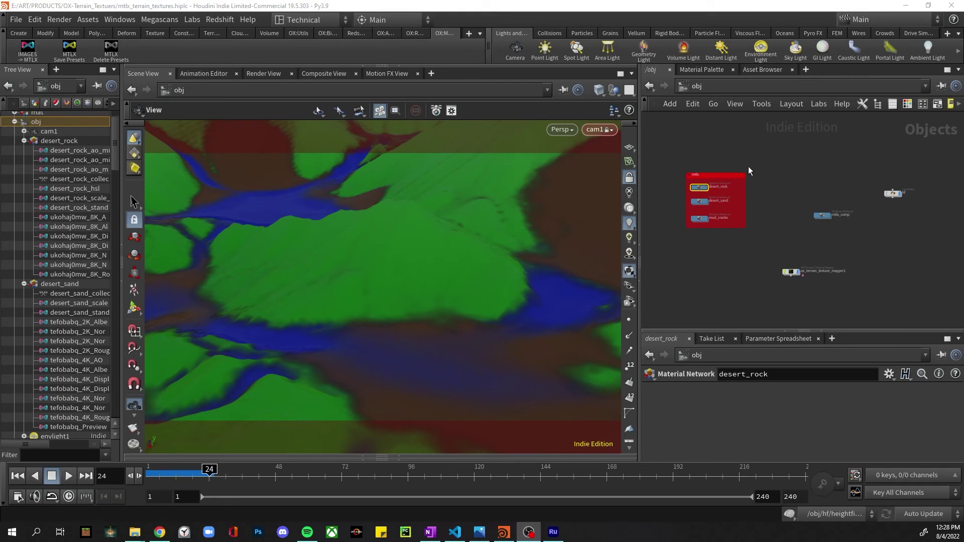
Set ox_terrain_texture_mapper1's Texture Reference Method to Render out mask nodes [Karma].
{"action": "scroll", "coordinate": [778, 276], "scroll_direction": "up", "scroll_amount": 1}
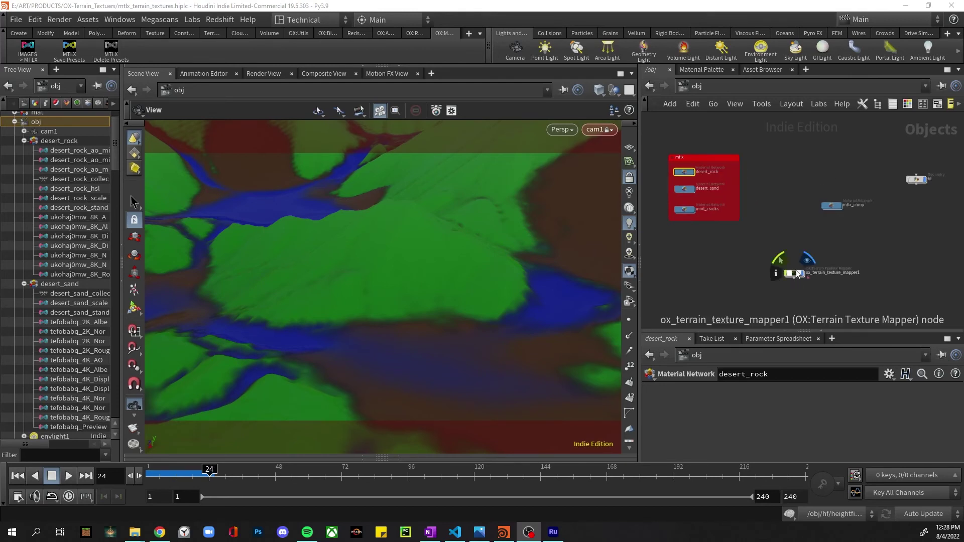
{"action": "left_click", "coordinate": [796, 274]}
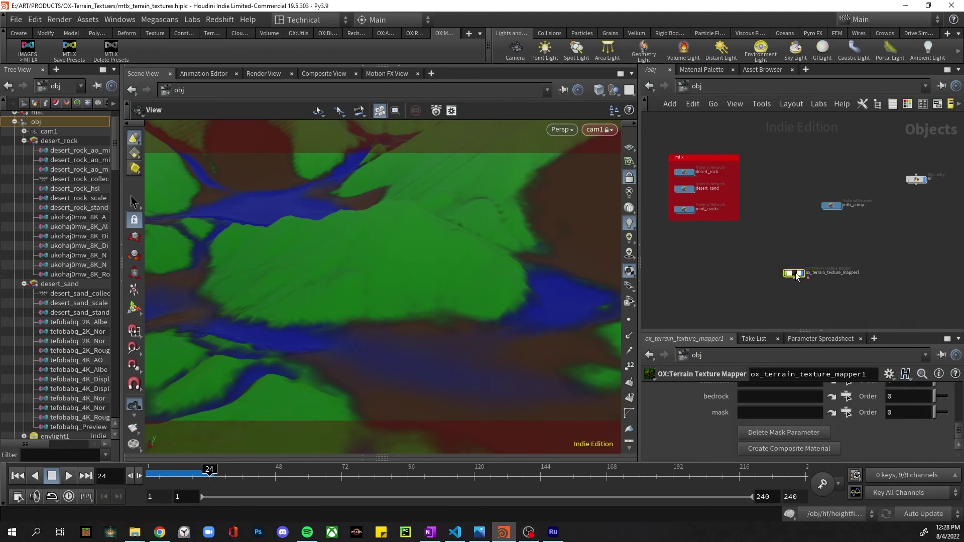
{"action": "left_click_drag", "start_coordinate": [807, 332], "coordinate": [810, 168]}
{"action": "left_click", "coordinate": [782, 254]}
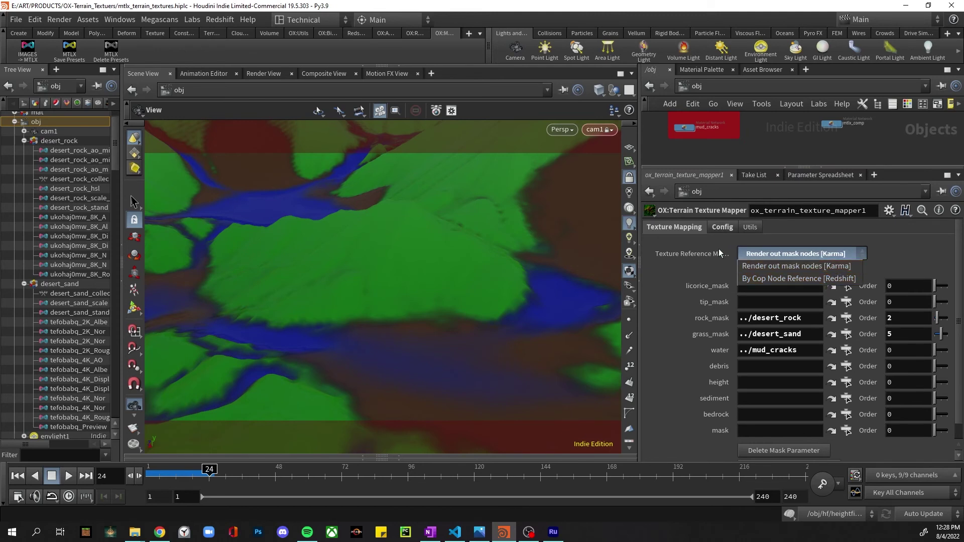
{"action": "left_click", "coordinate": [854, 268]}
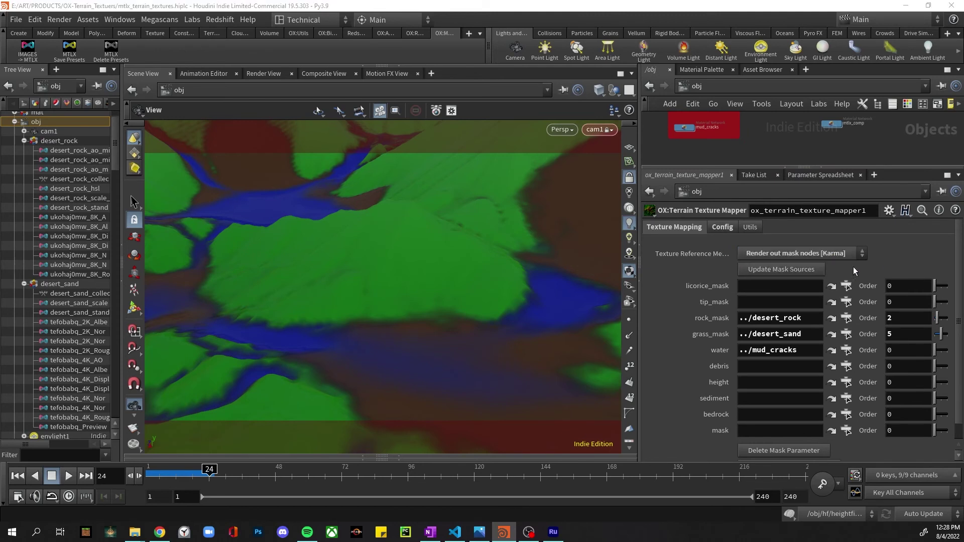
Check the Config tab's Render Mask Folder $HIP/mtlx_cop_renders/ and minimize the rendered-masks folder.
{"action": "left_click", "coordinate": [721, 227]}
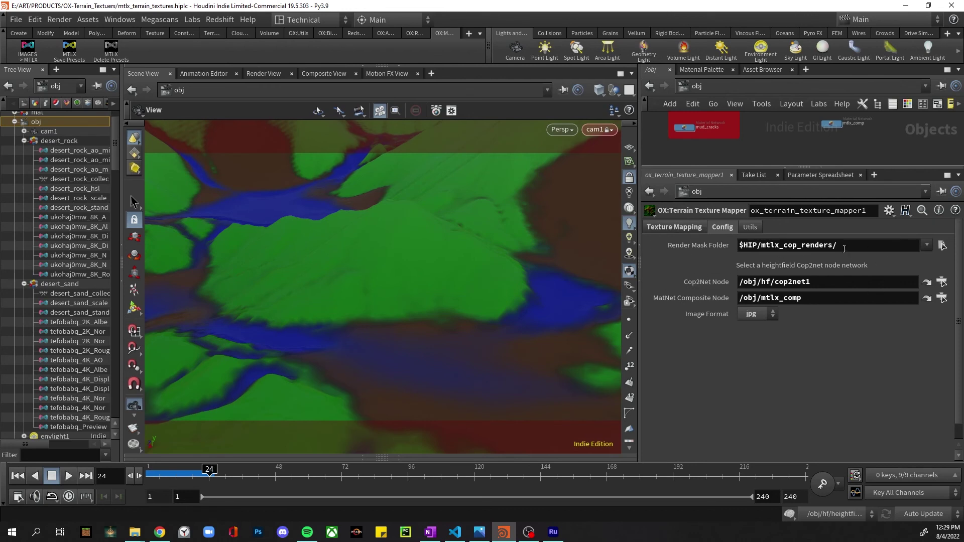
{"action": "left_click_drag", "start_coordinate": [837, 245], "coordinate": [739, 245]}
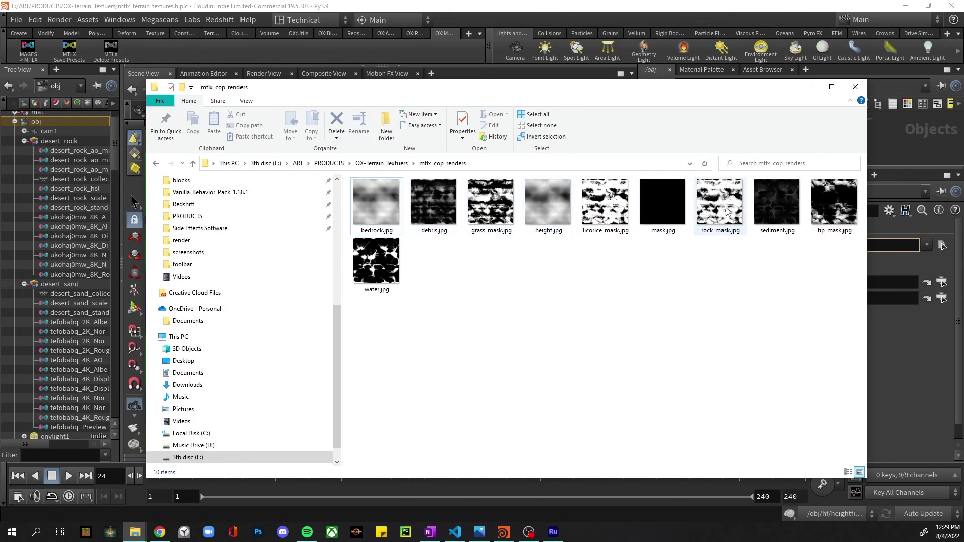
{"action": "left_click", "coordinate": [809, 89]}
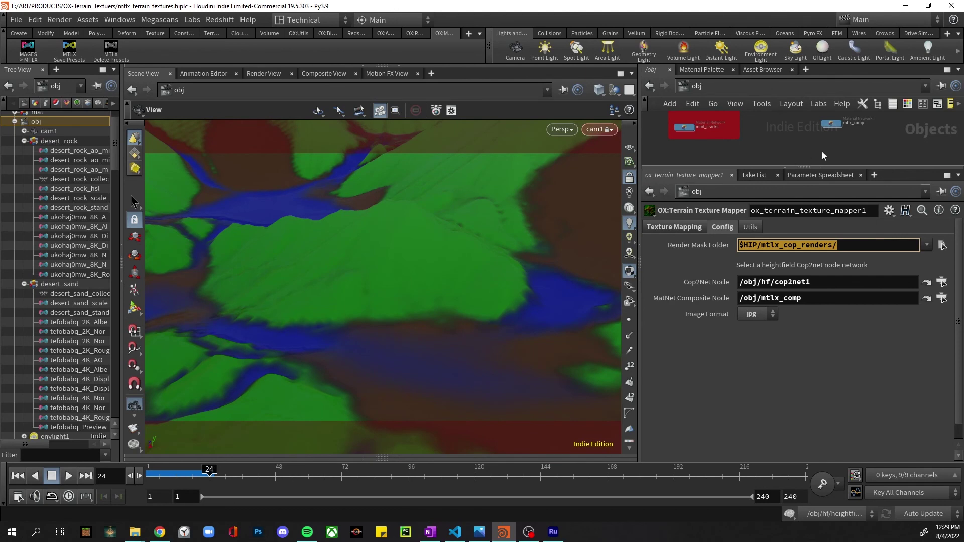
Enlarge the network pane, look inside mtlx_comp, then return to /obj.
{"action": "left_click_drag", "start_coordinate": [809, 169], "coordinate": [804, 272]}
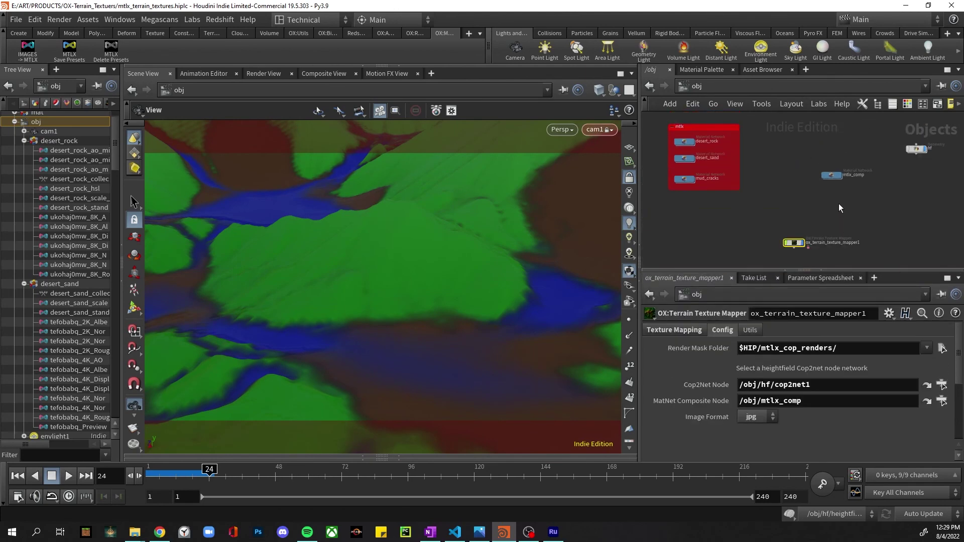
{"action": "double_click", "coordinate": [832, 172]}
{"action": "scroll", "coordinate": [883, 188], "scroll_direction": "up", "scroll_amount": 4}
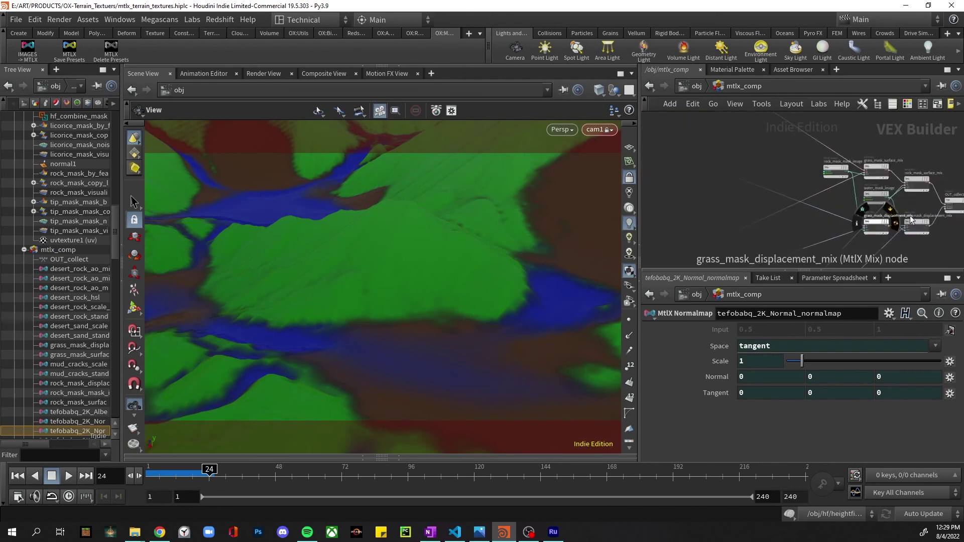
{"action": "scroll", "coordinate": [853, 173], "scroll_direction": "down", "scroll_amount": 2}
{"action": "left_click", "coordinate": [691, 87]}
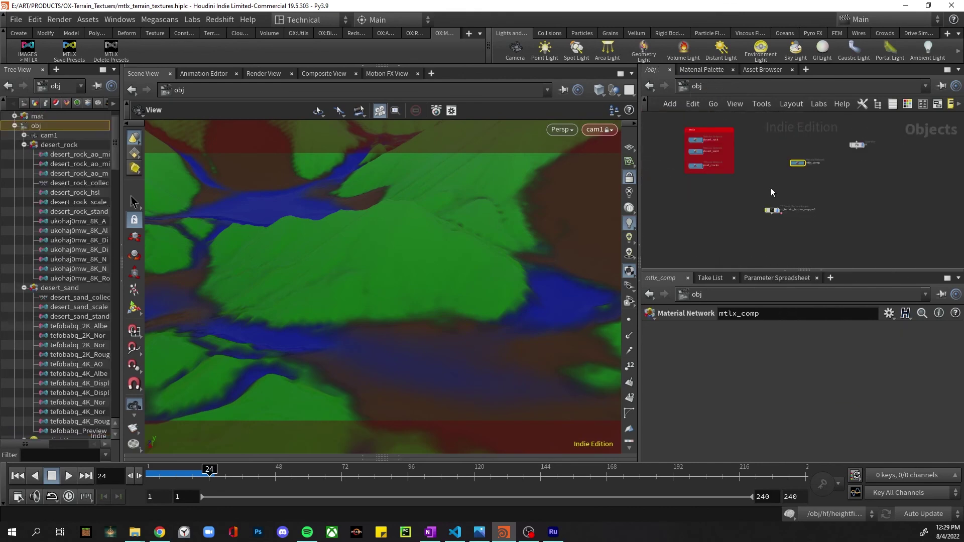
{"action": "scroll", "coordinate": [25, 359], "scroll_direction": "down", "scroll_amount": 10}
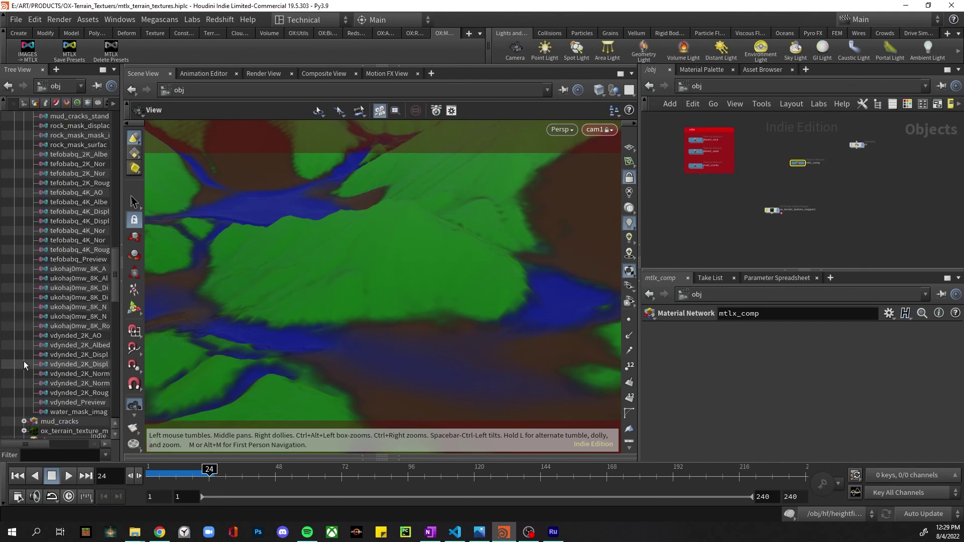
{"action": "scroll", "coordinate": [24, 361], "scroll_direction": "down", "scroll_amount": 9}
Launch a Karma Viewport render of karma1 from /obj/cam1 and maximize the KarmaViewer.
{"action": "left_click", "coordinate": [50, 201]}
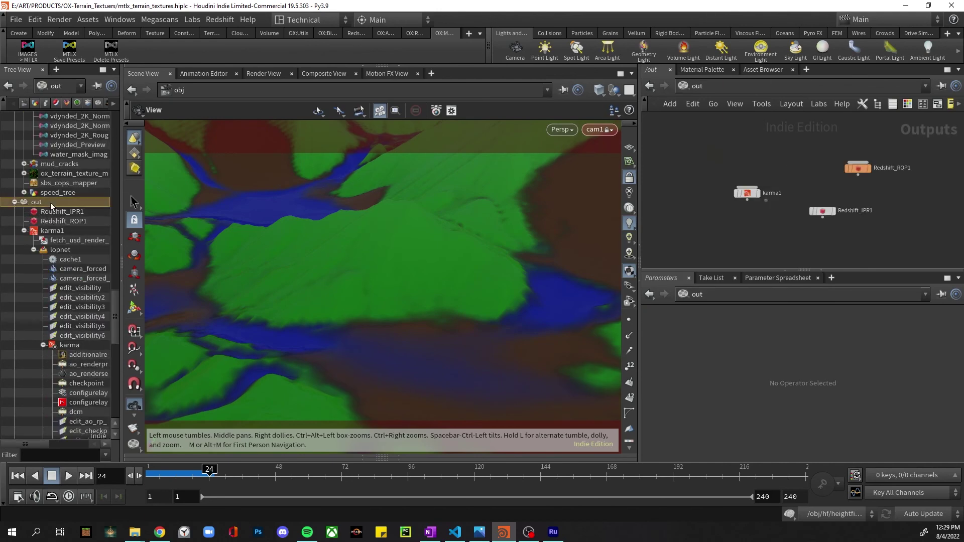
{"action": "left_click", "coordinate": [749, 196]}
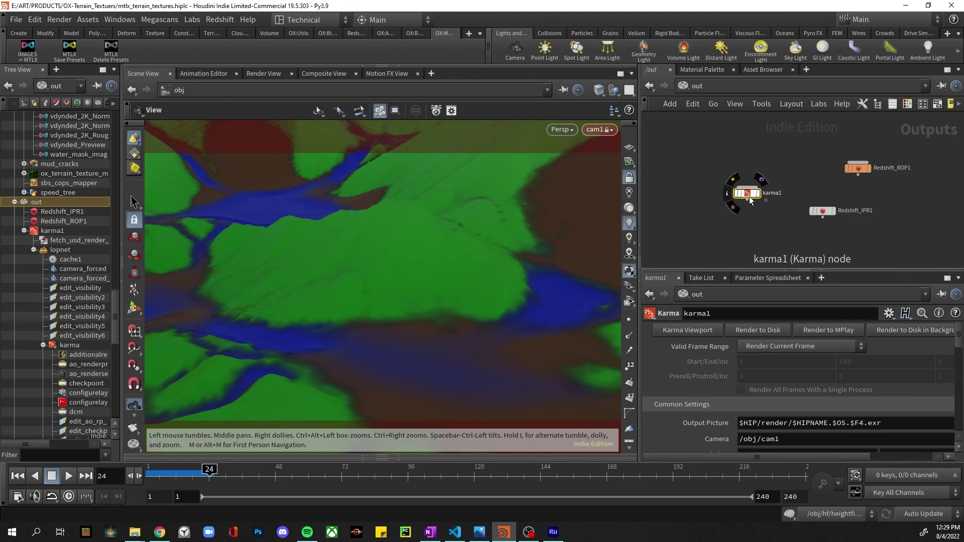
{"action": "left_click", "coordinate": [686, 329]}
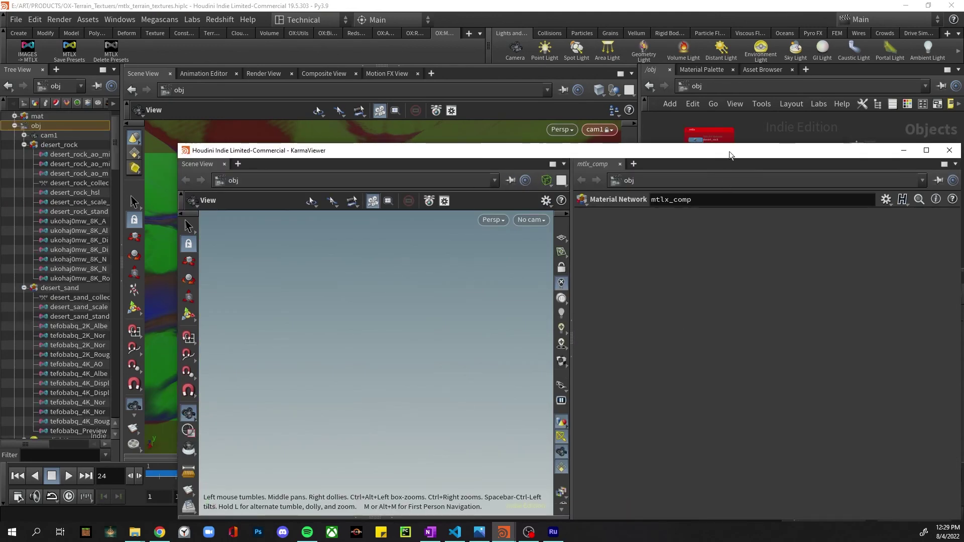
{"action": "left_click_drag", "start_coordinate": [729, 152], "coordinate": [528, 2]}
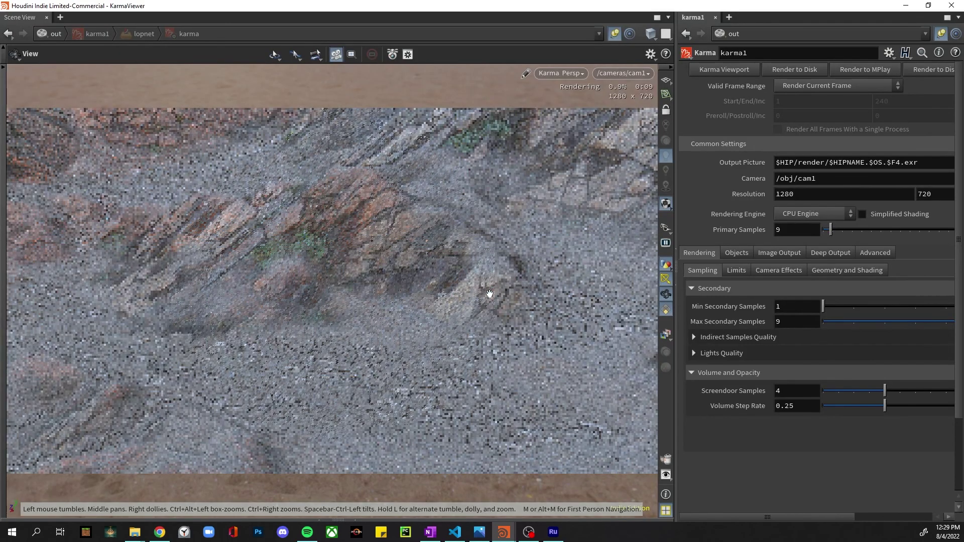